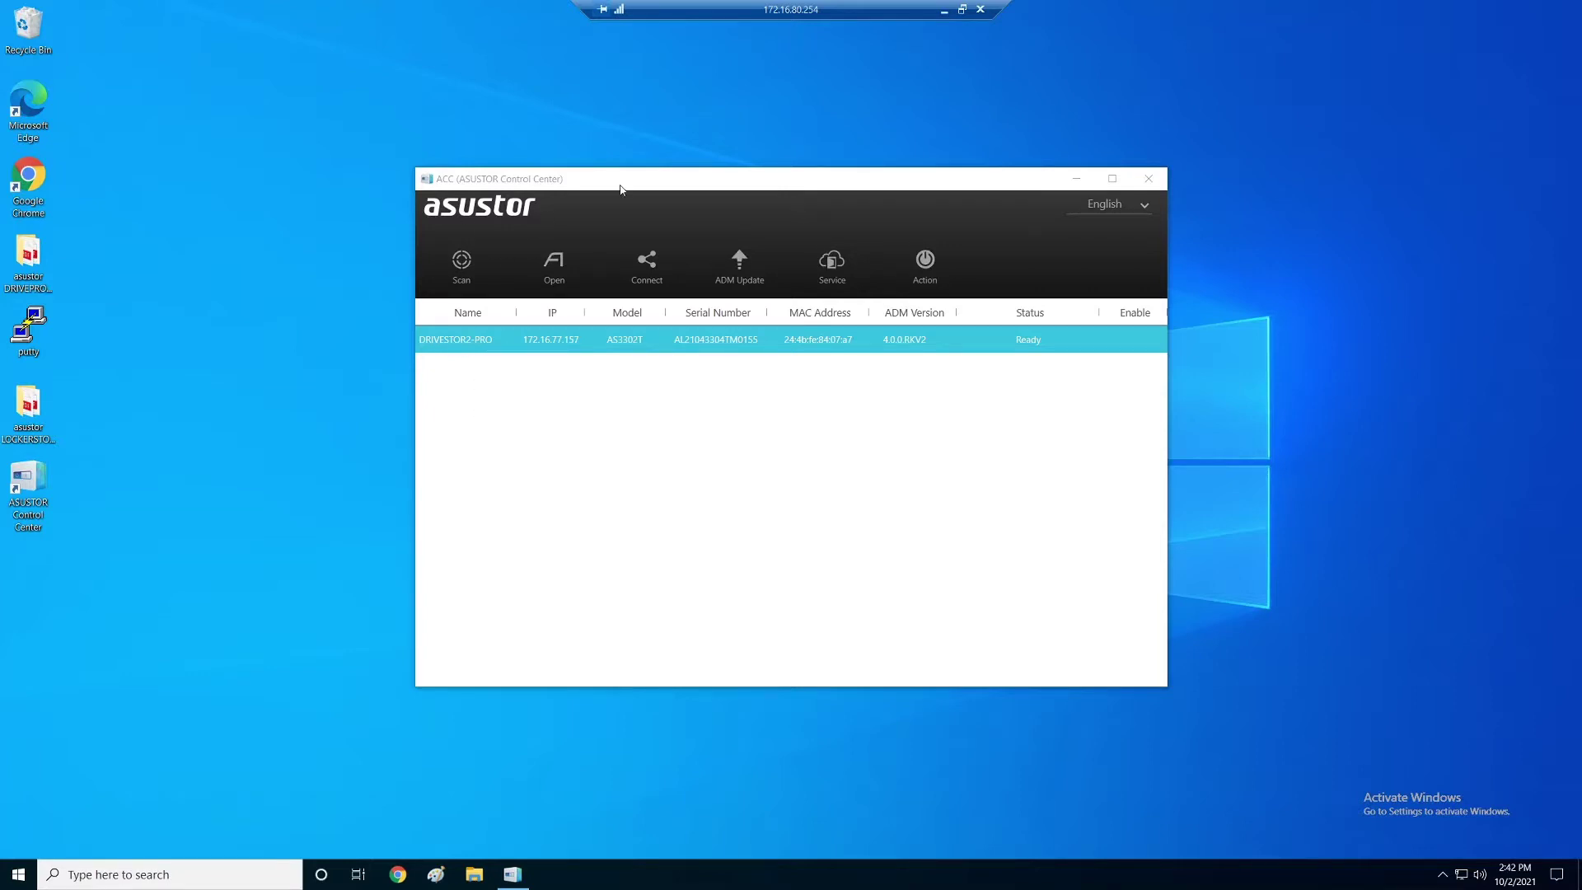
Open the DRIVESTOR2-PRO NAS's ADM sign-in page in Chrome from ASUSTOR Control Center
click(680, 178)
click(638, 267)
click(552, 375)
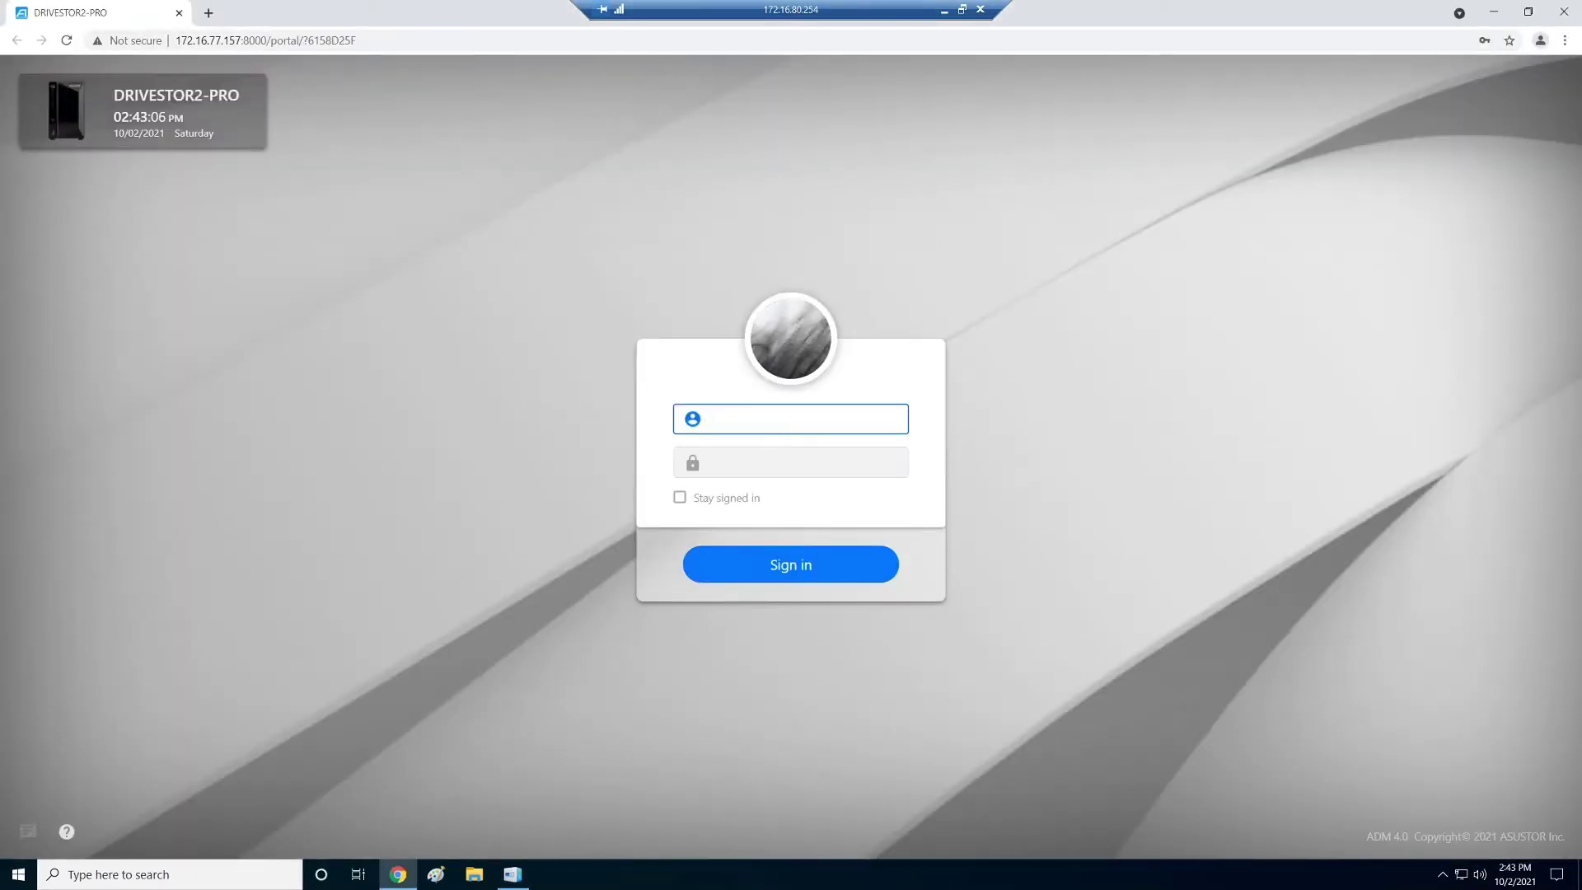
Sign in to ADM with the saved credentials and dismiss the Welcome introduction
key(Down)
key(Down)
key(Return)
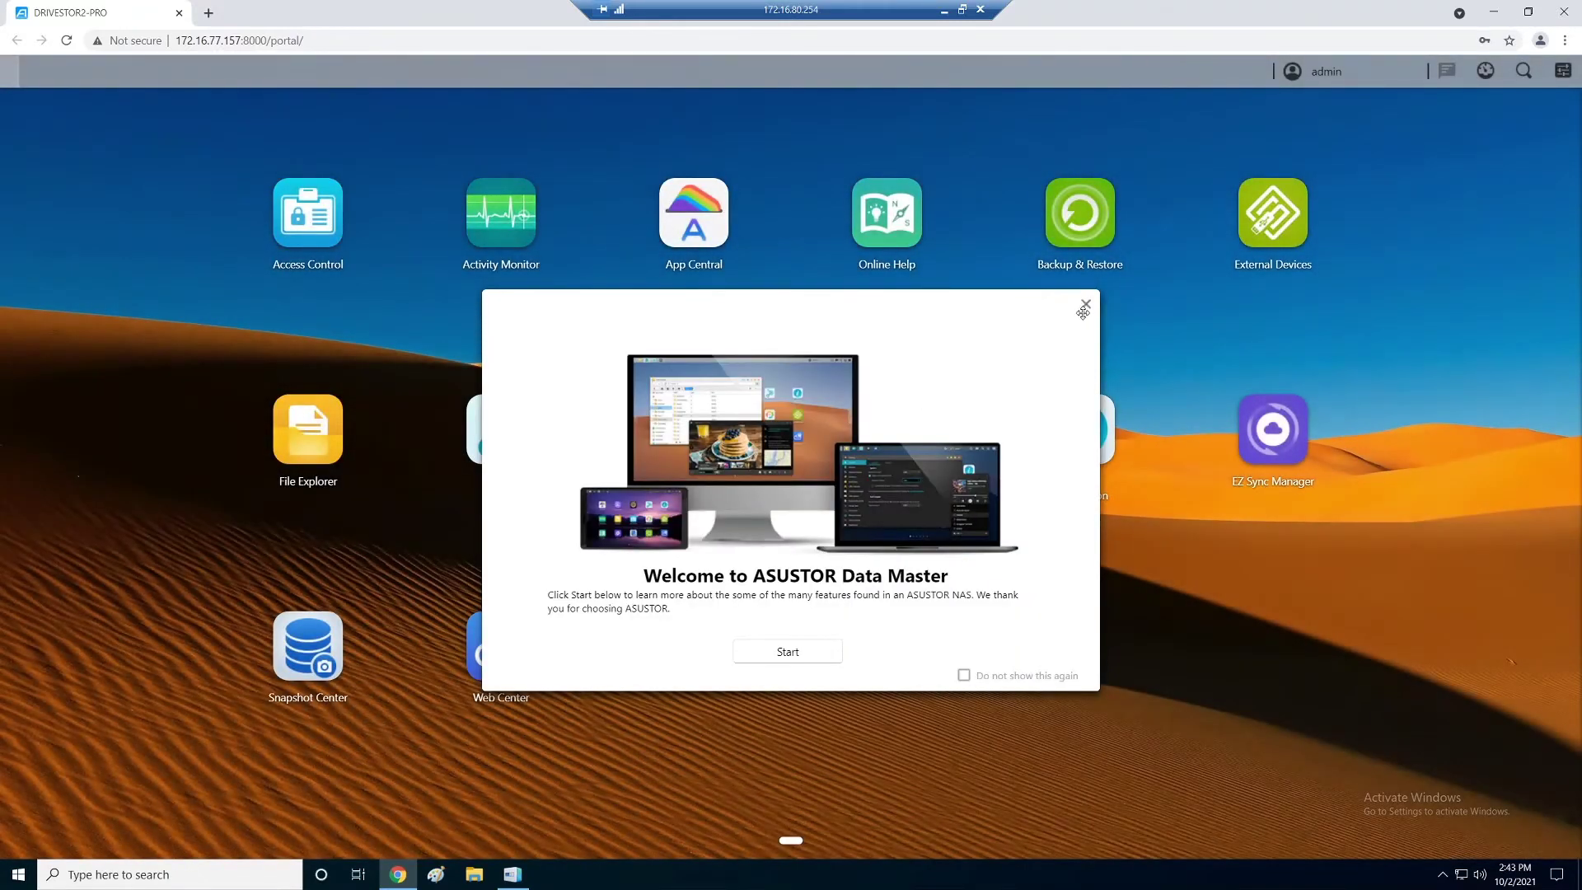
click(1086, 304)
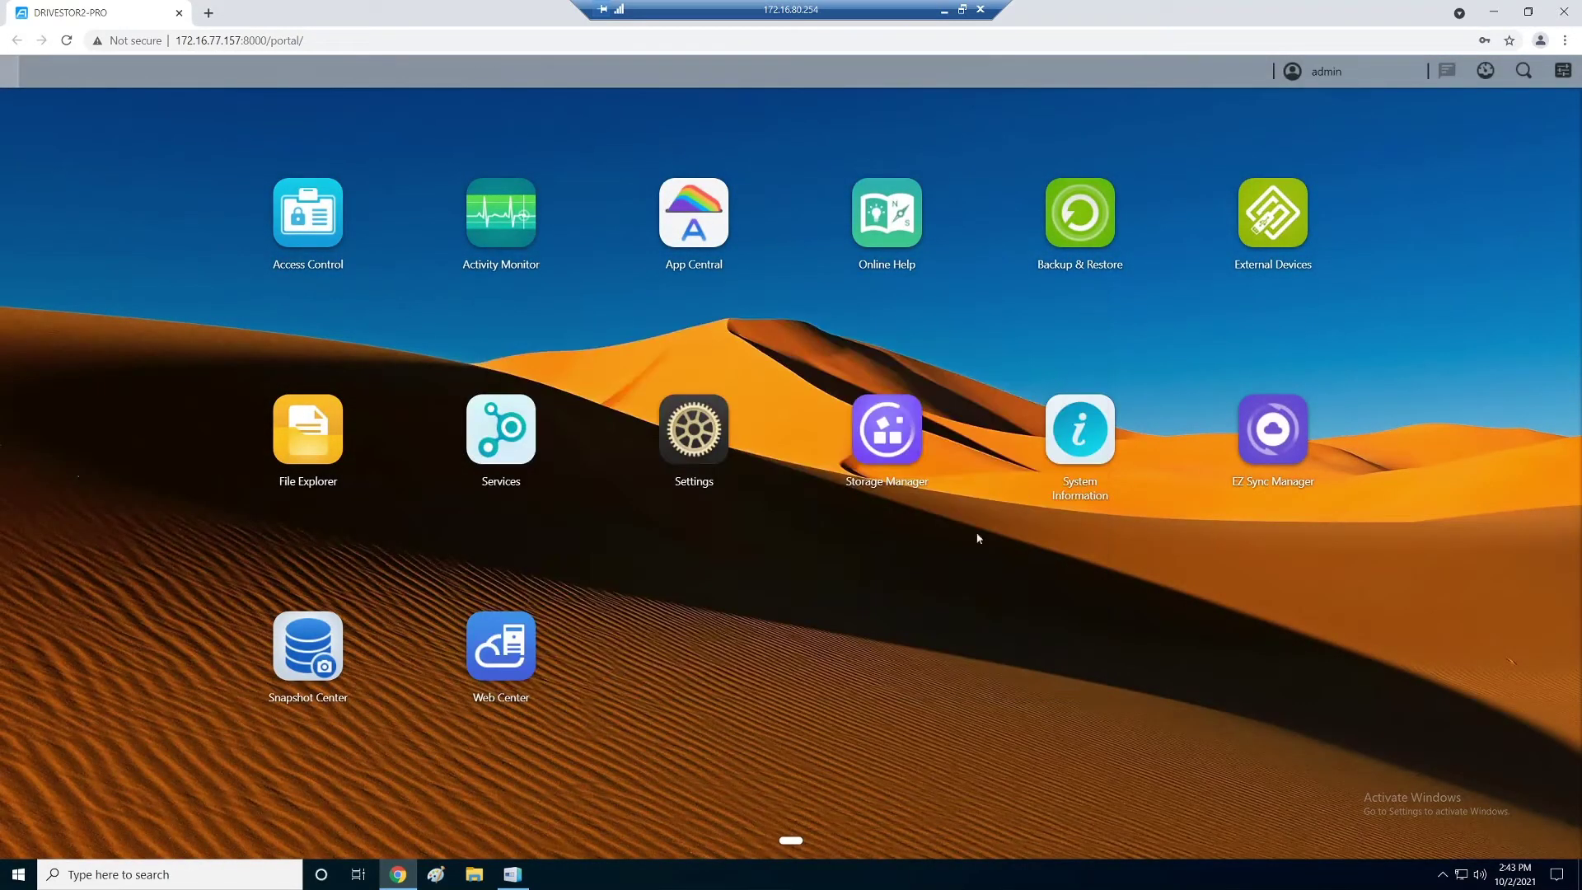
Show Volume 1's RAID 1 details in Storage Manager's Volume page, including both 465.76 GB drives
click(886, 428)
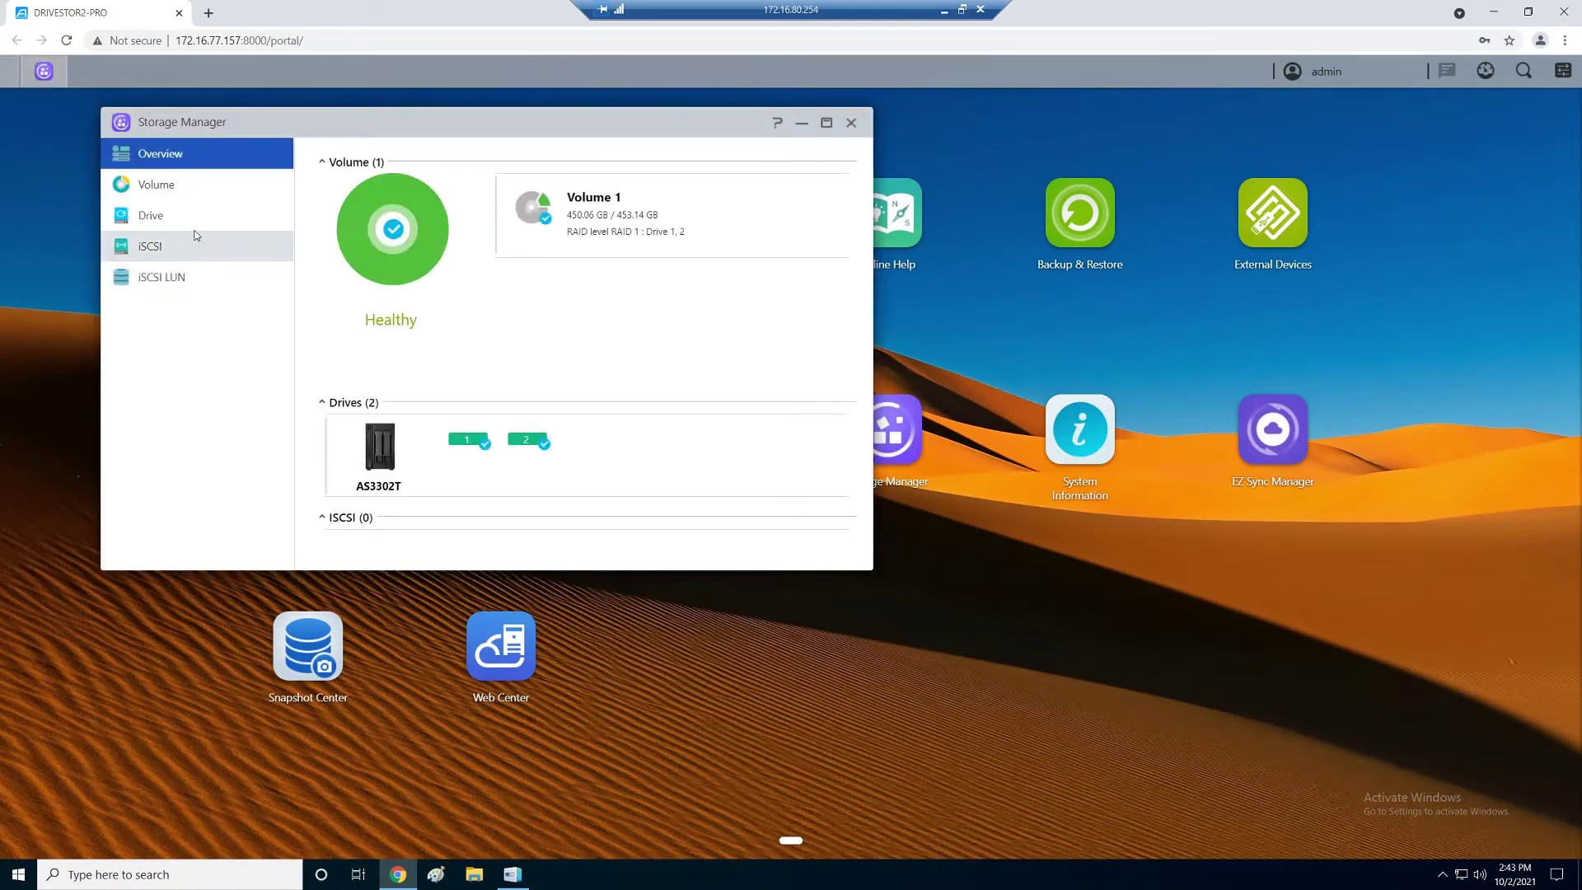
click(164, 189)
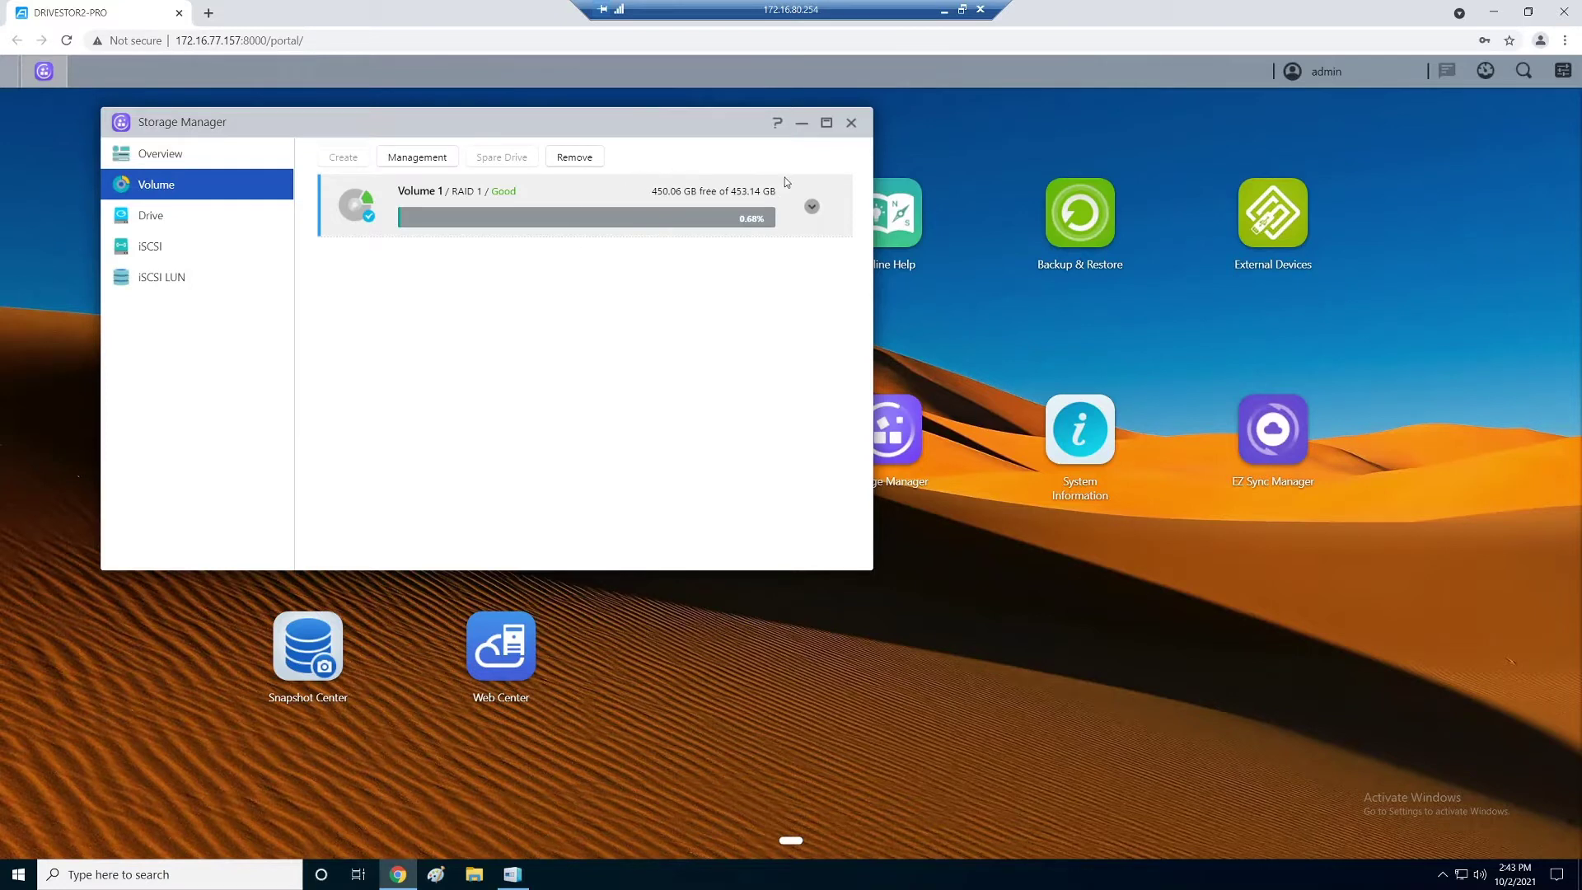
click(811, 206)
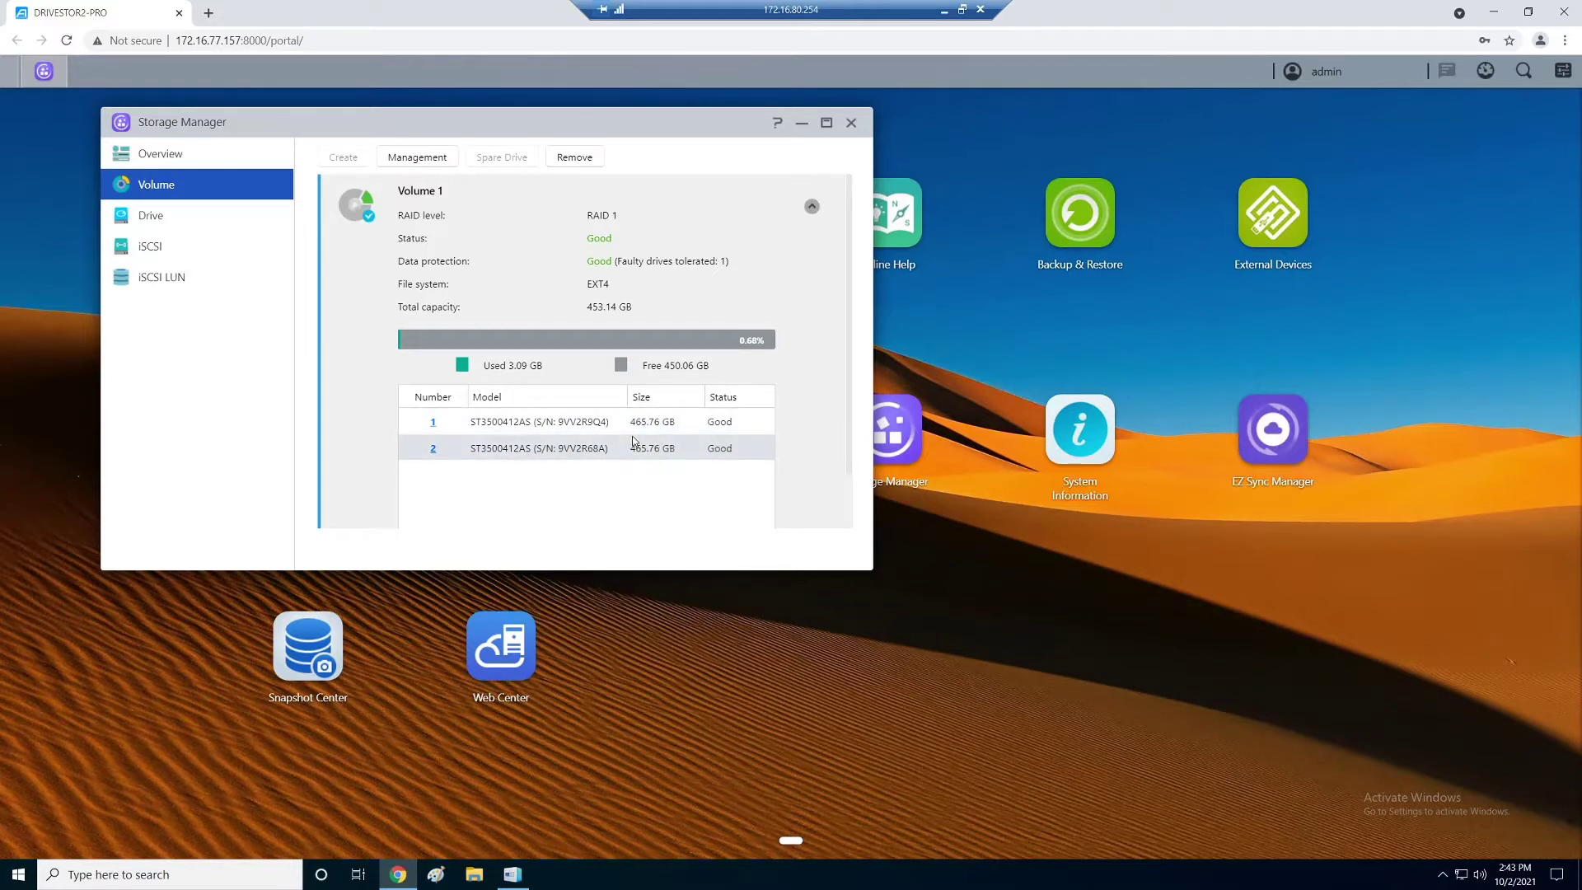
Start Volume 1's Volume Setup Wizard with 'Replace the existing disks in Volume1 with larger ones'
click(420, 163)
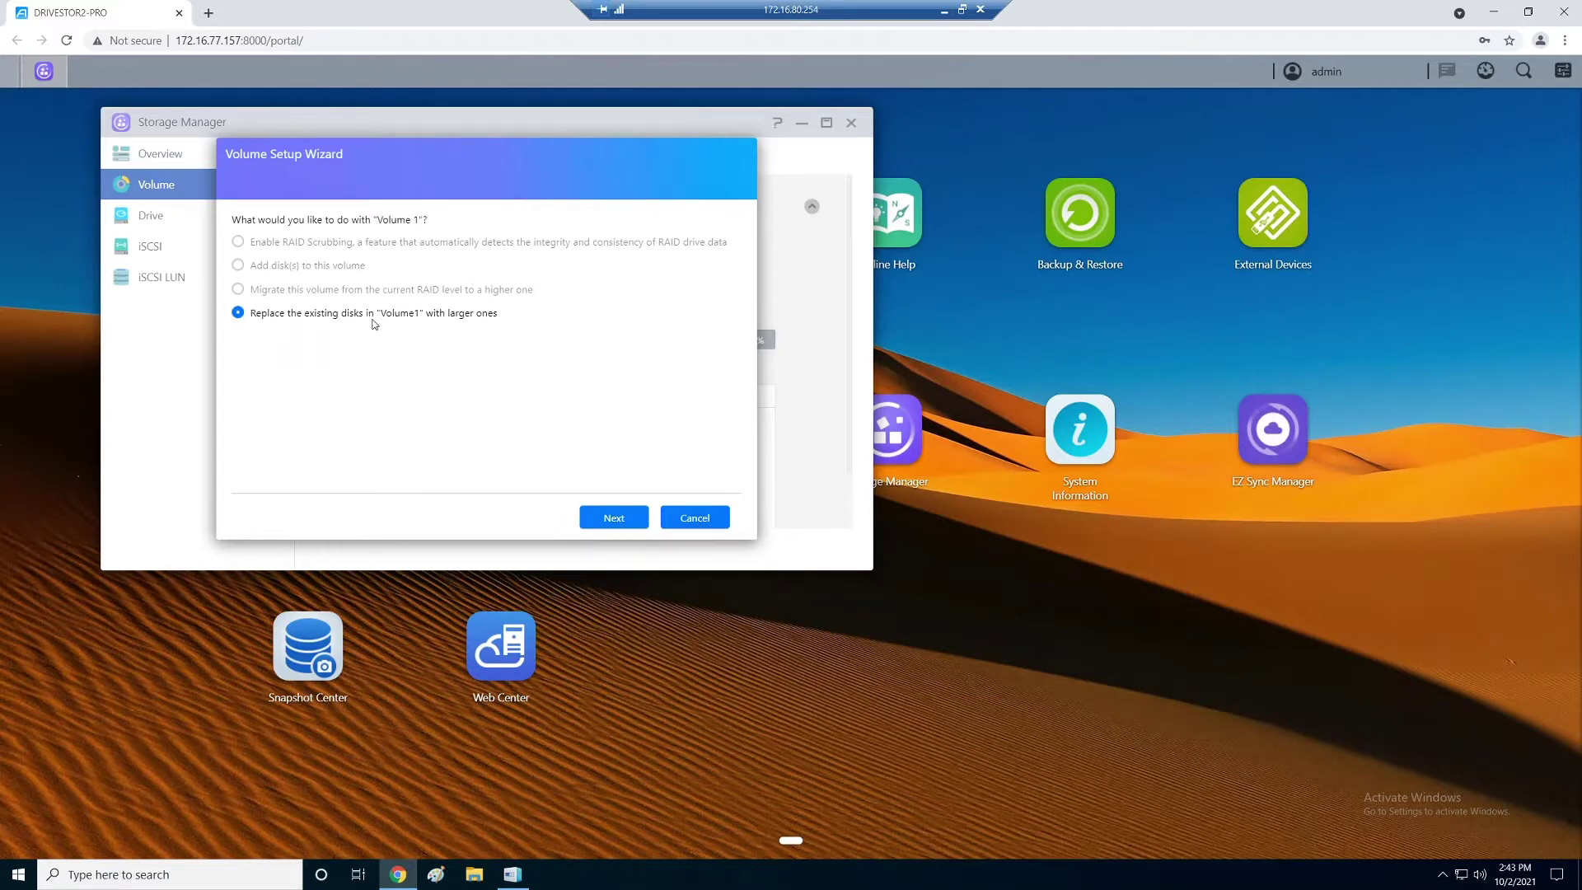
Continue to the three-step procedure for expanding Volume 1 by swapping disks one at a time
click(614, 518)
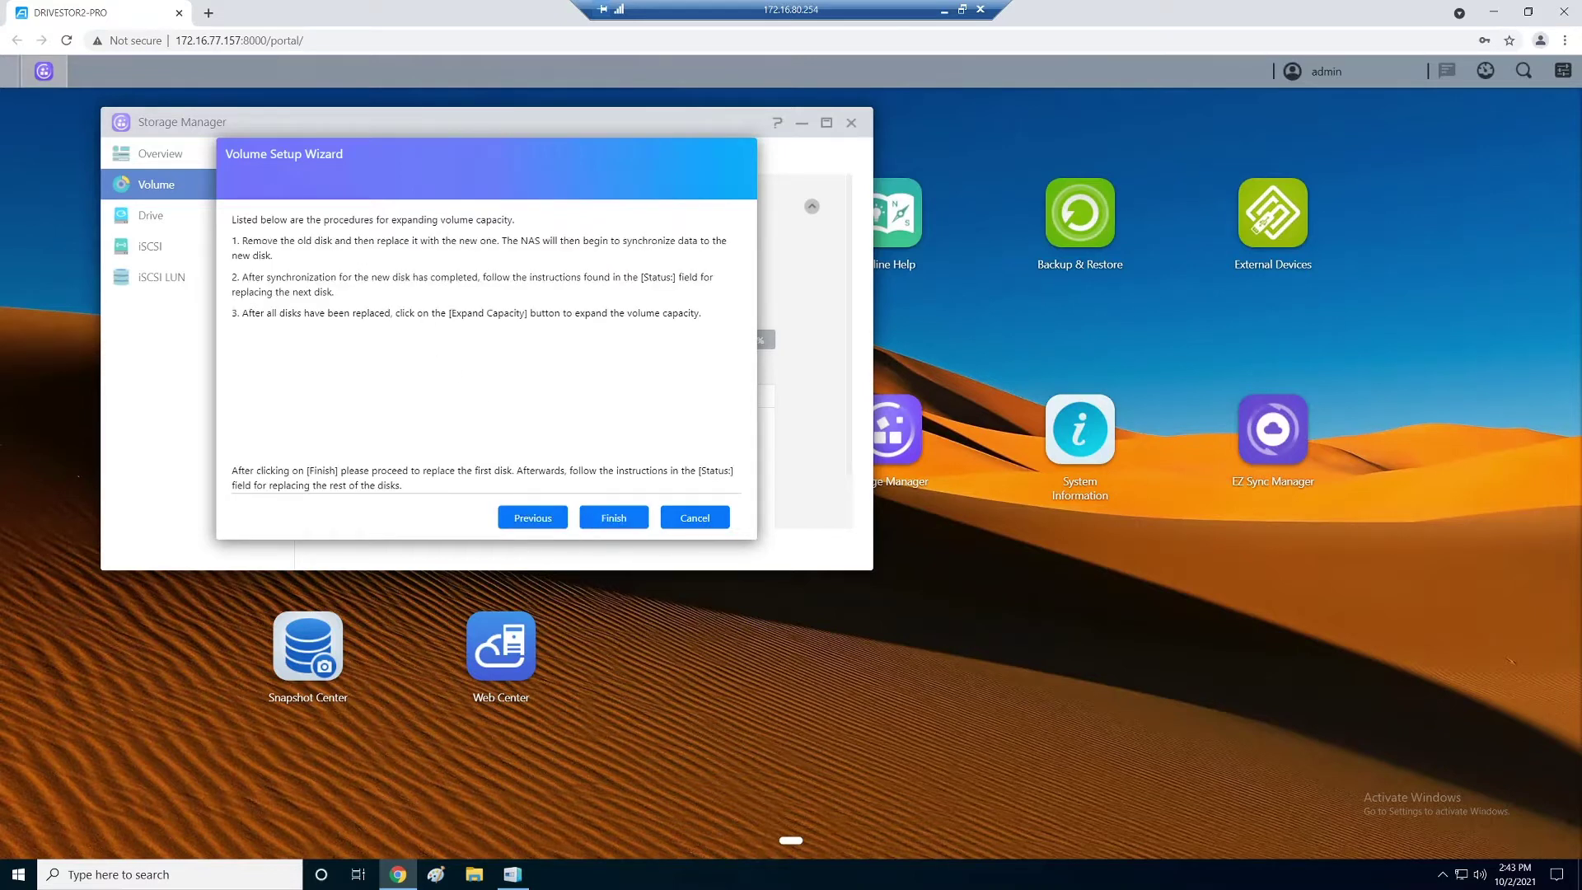
drag(236, 220, 705, 324)
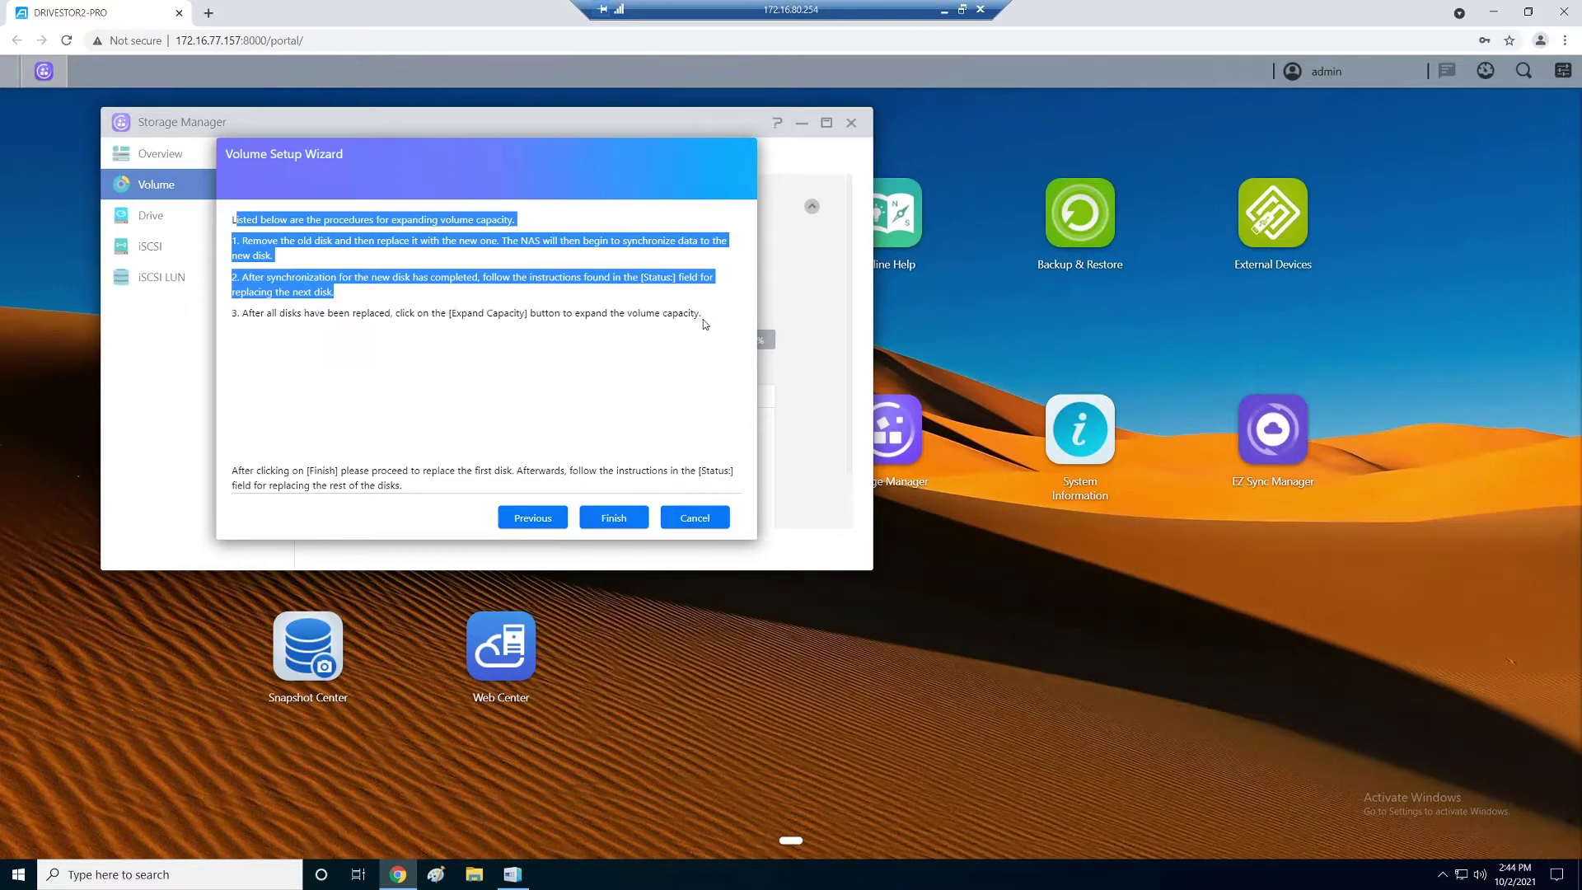
click(258, 273)
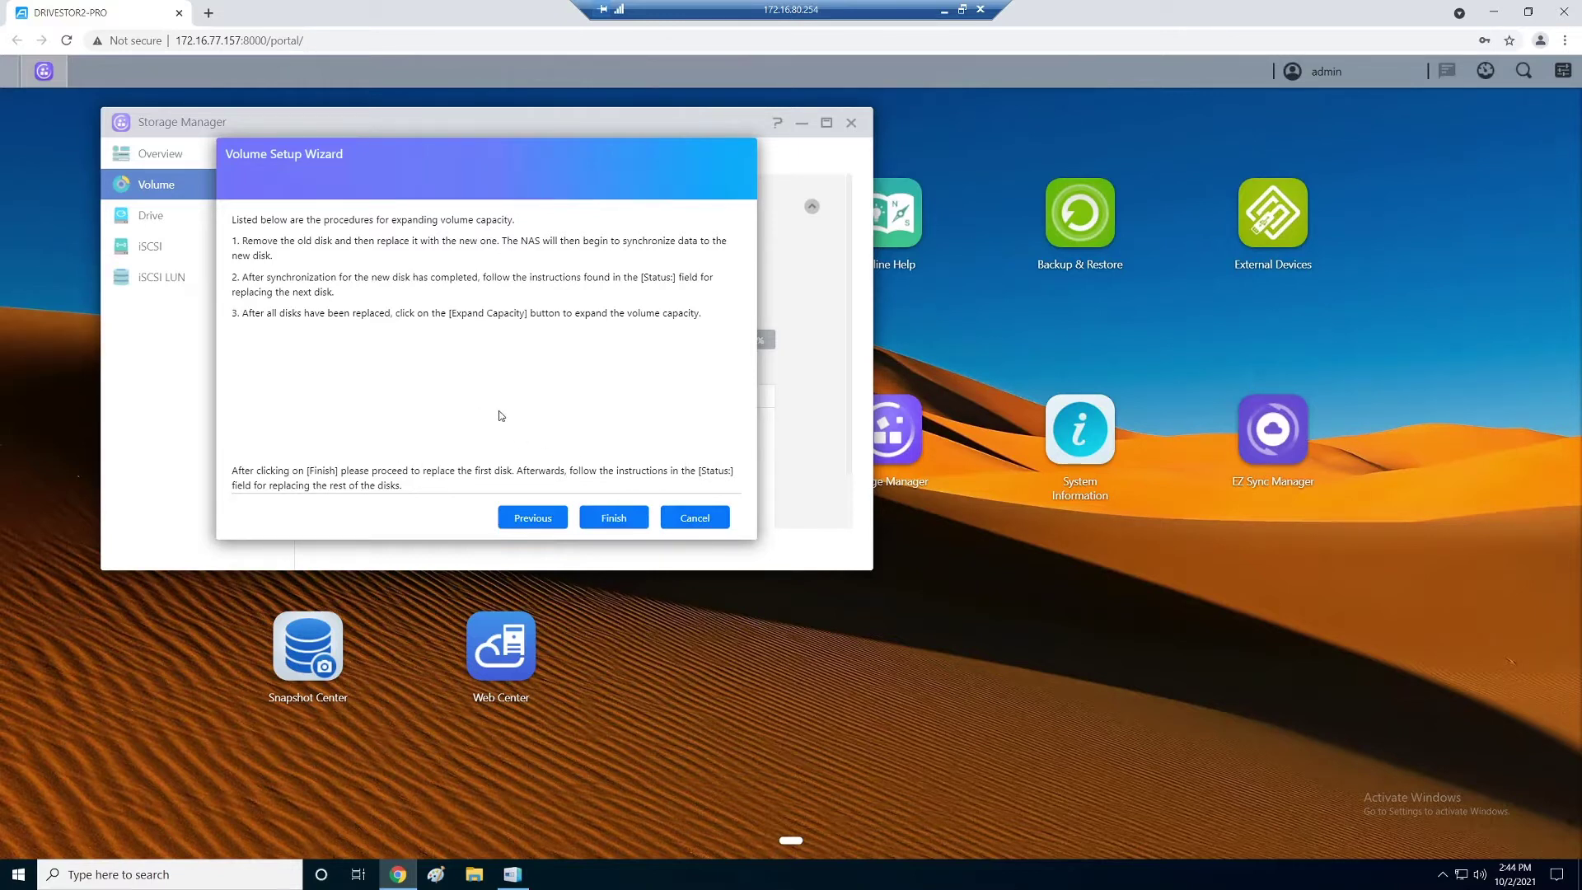
Finish the wizard and confirm Volume 1 is Degraded, with disk 2 awaiting replacement in maximized Storage Manager
click(612, 523)
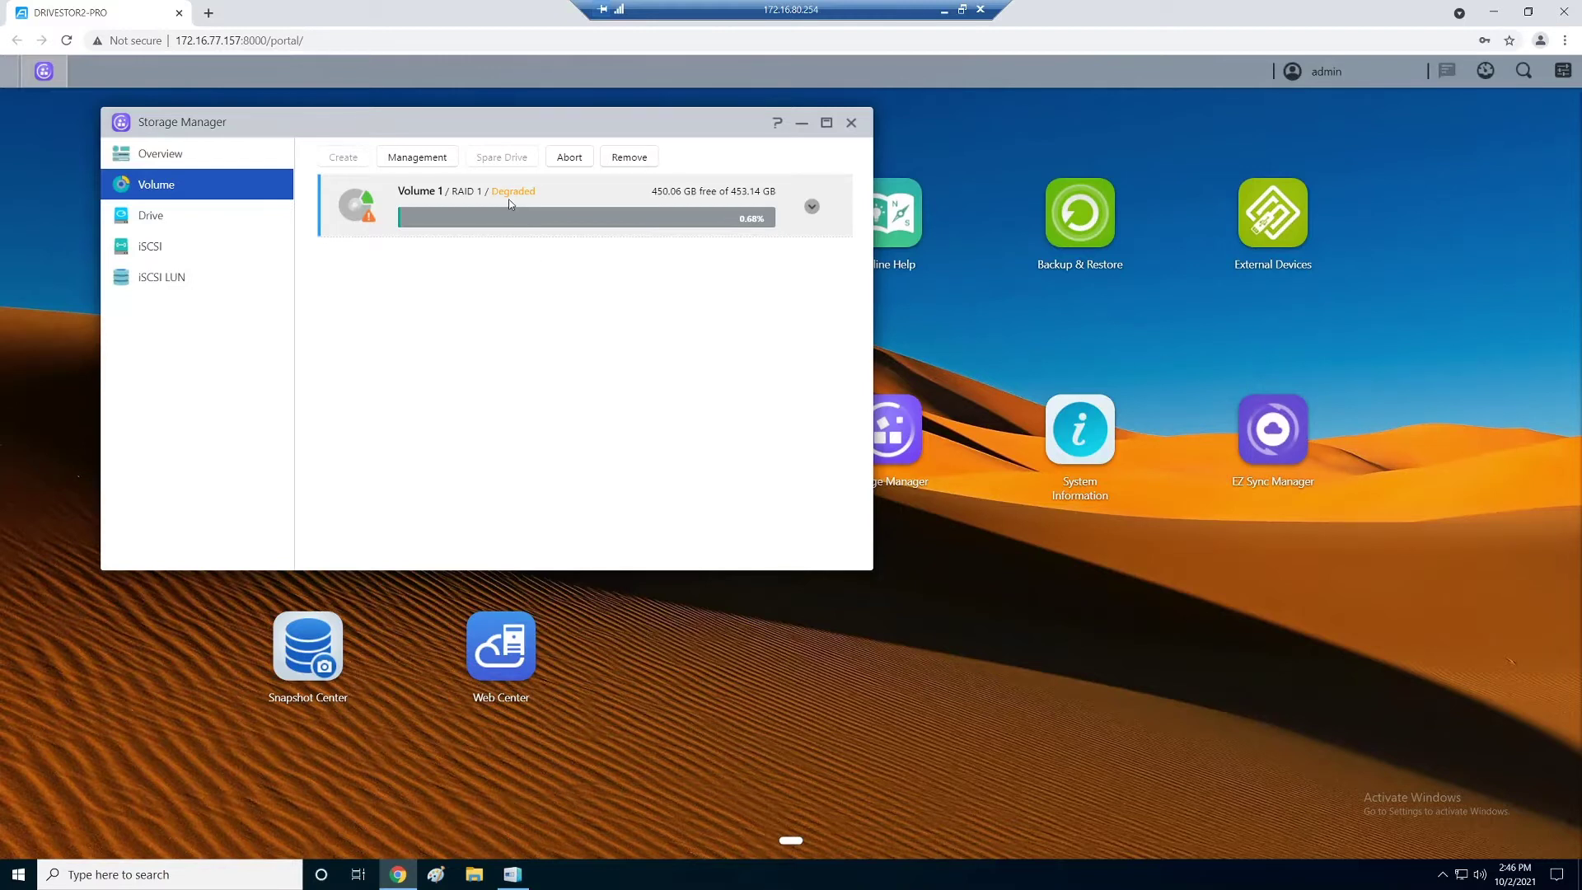
click(812, 207)
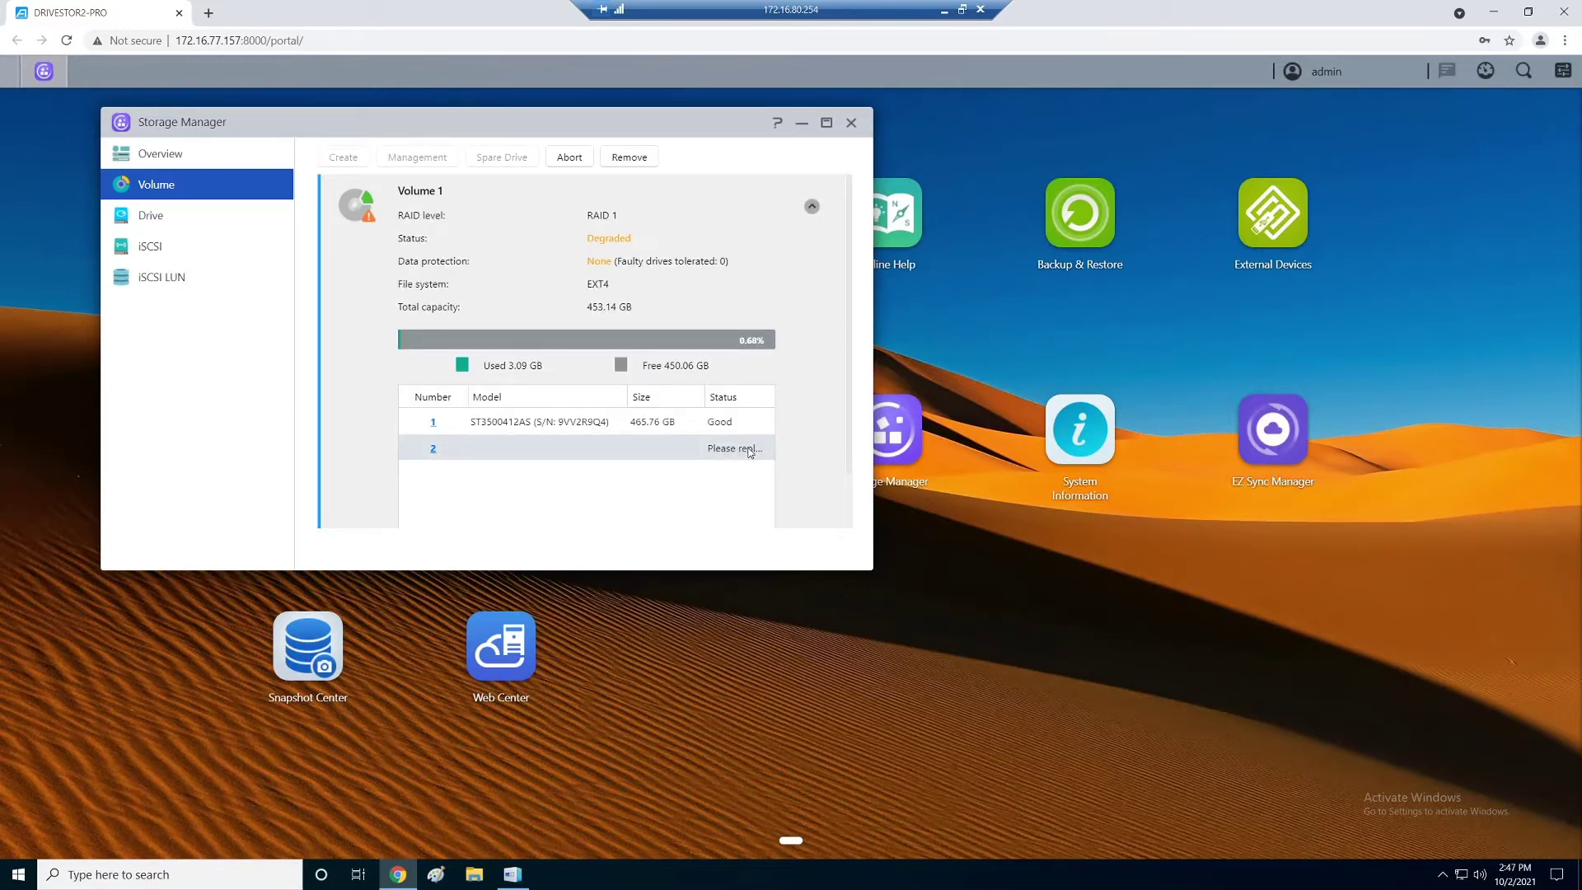
click(826, 123)
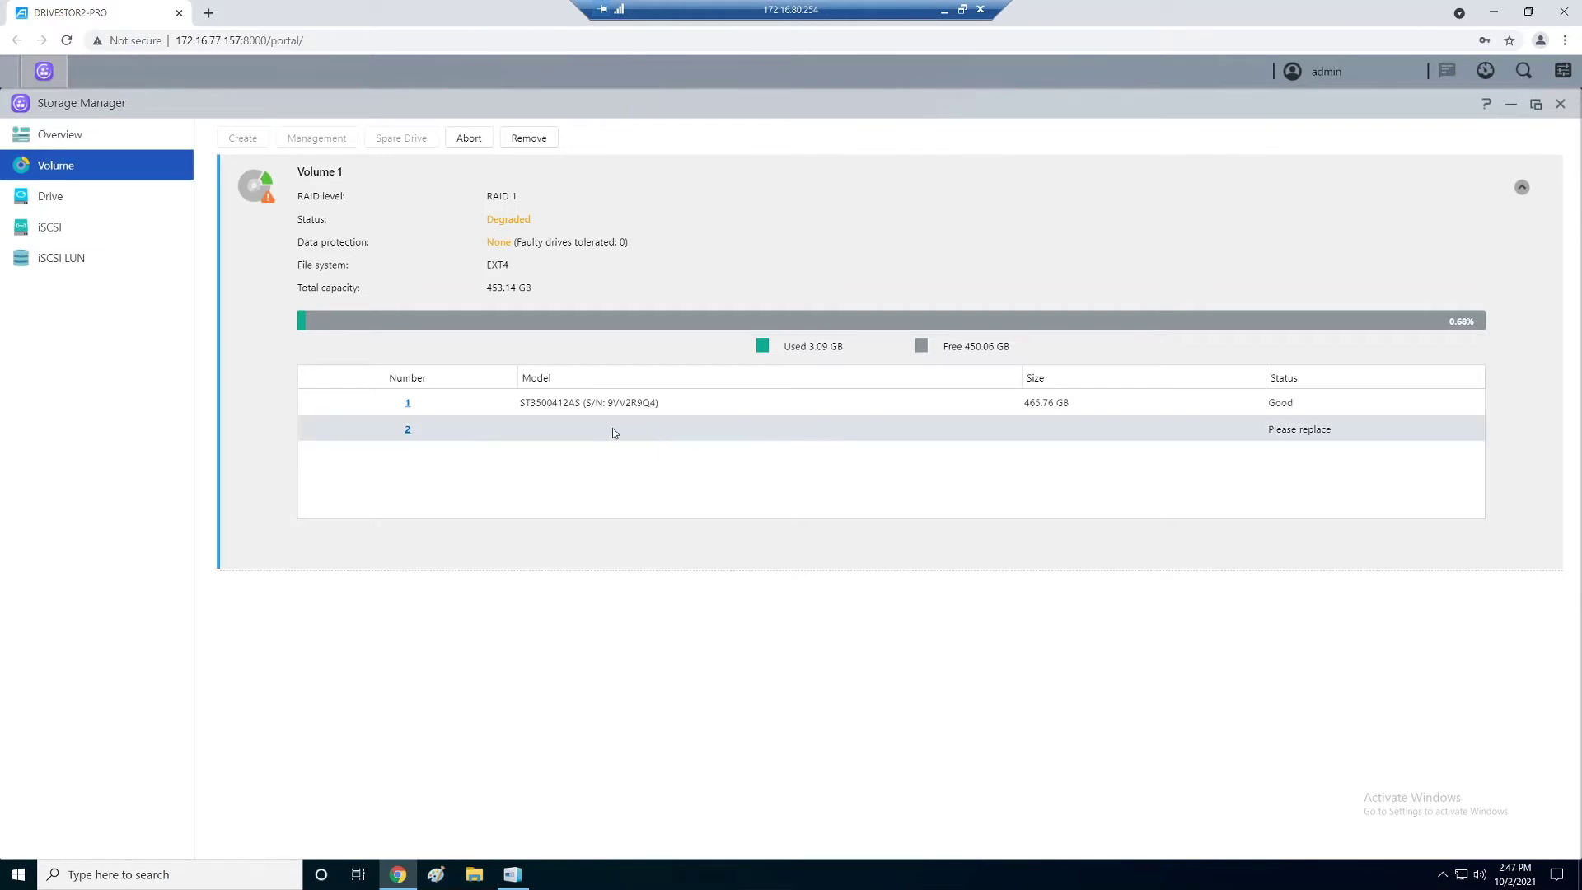
mouse_move(405, 434)
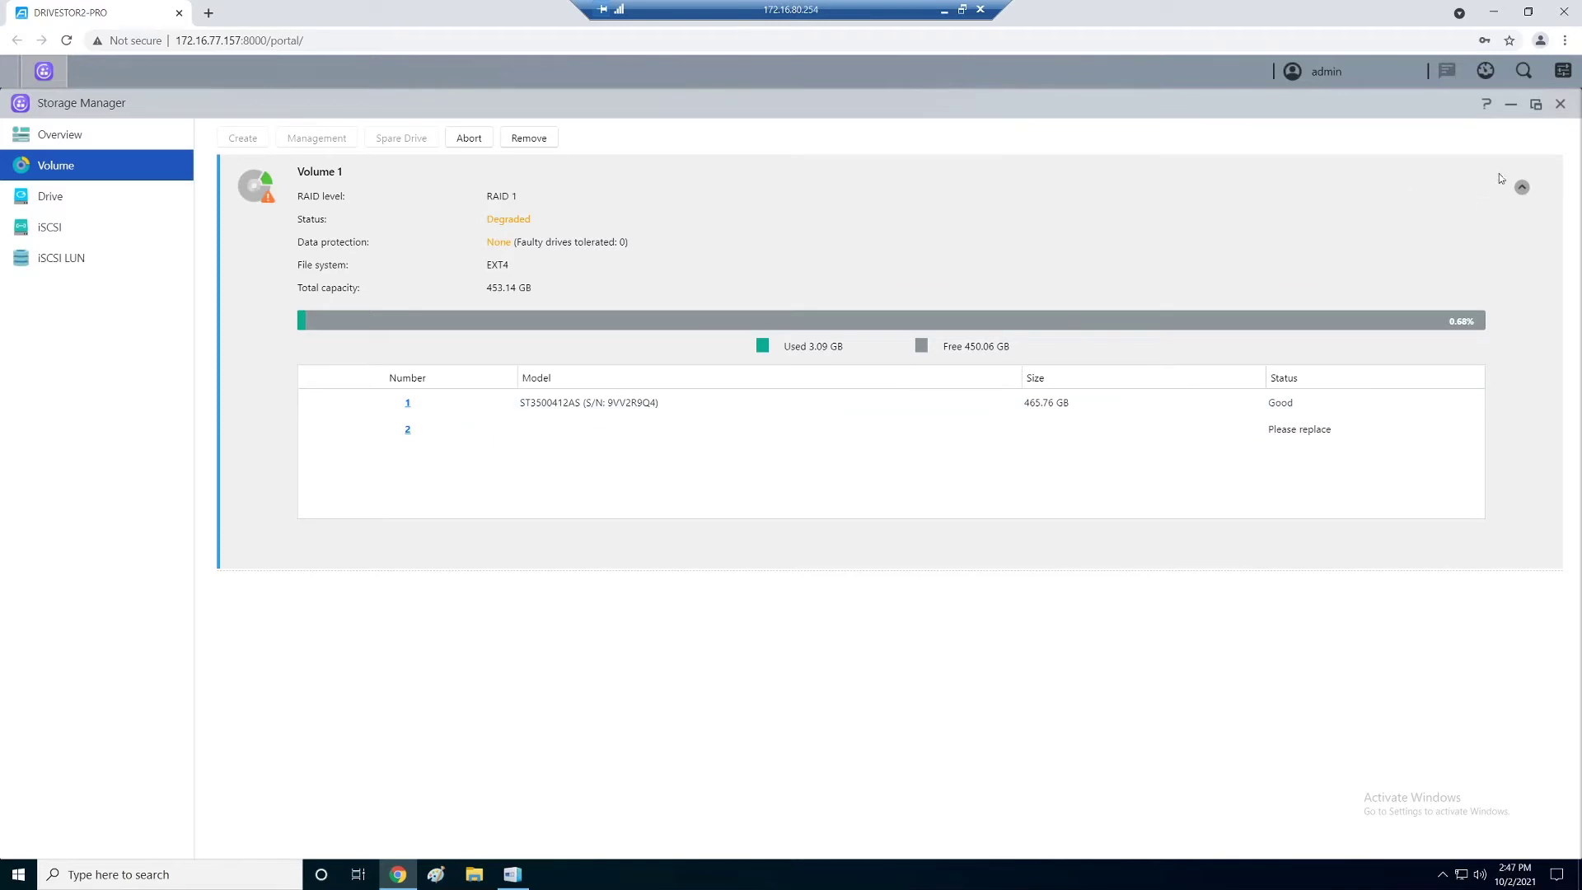
Check that Volume 1 is rebuilding onto the new 2.73 TB Hitachi drive 2, reaching 99.99%
click(1521, 189)
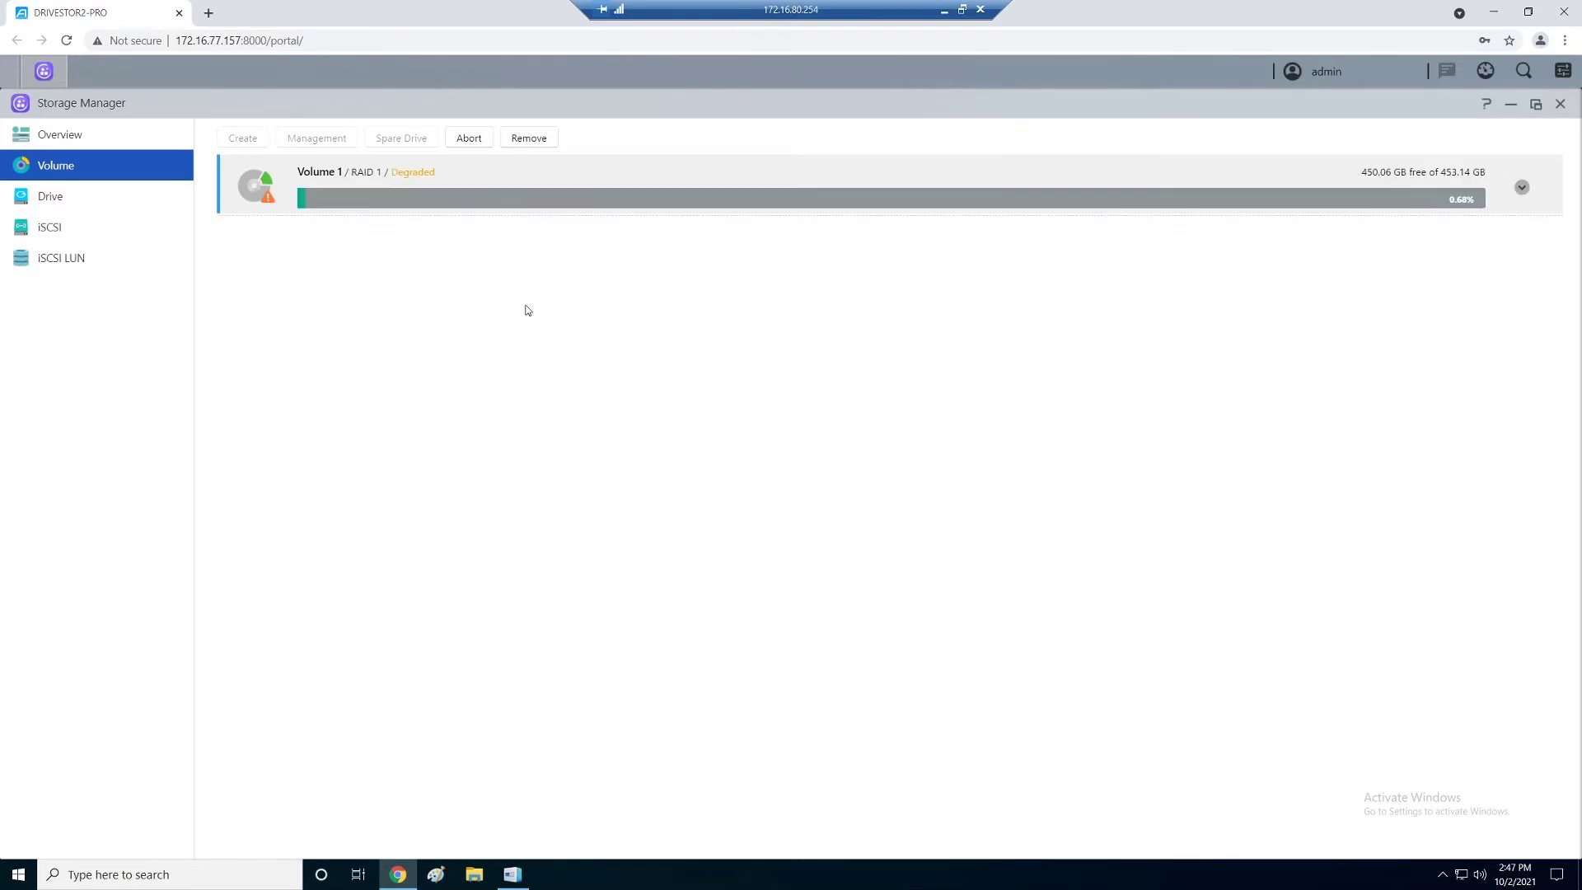
click(1523, 189)
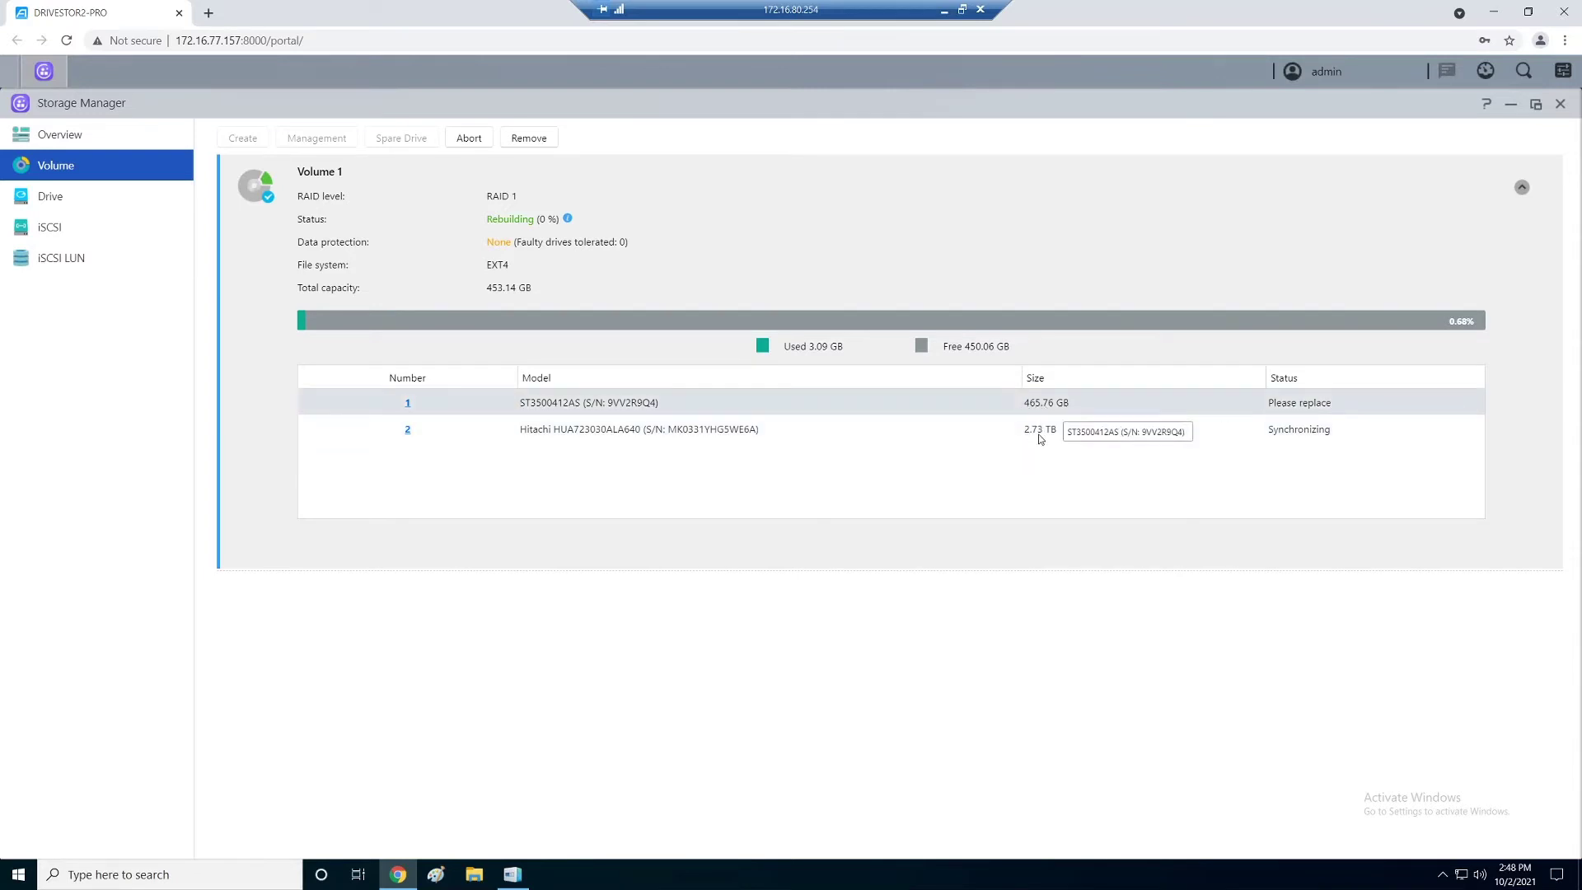
click(391, 446)
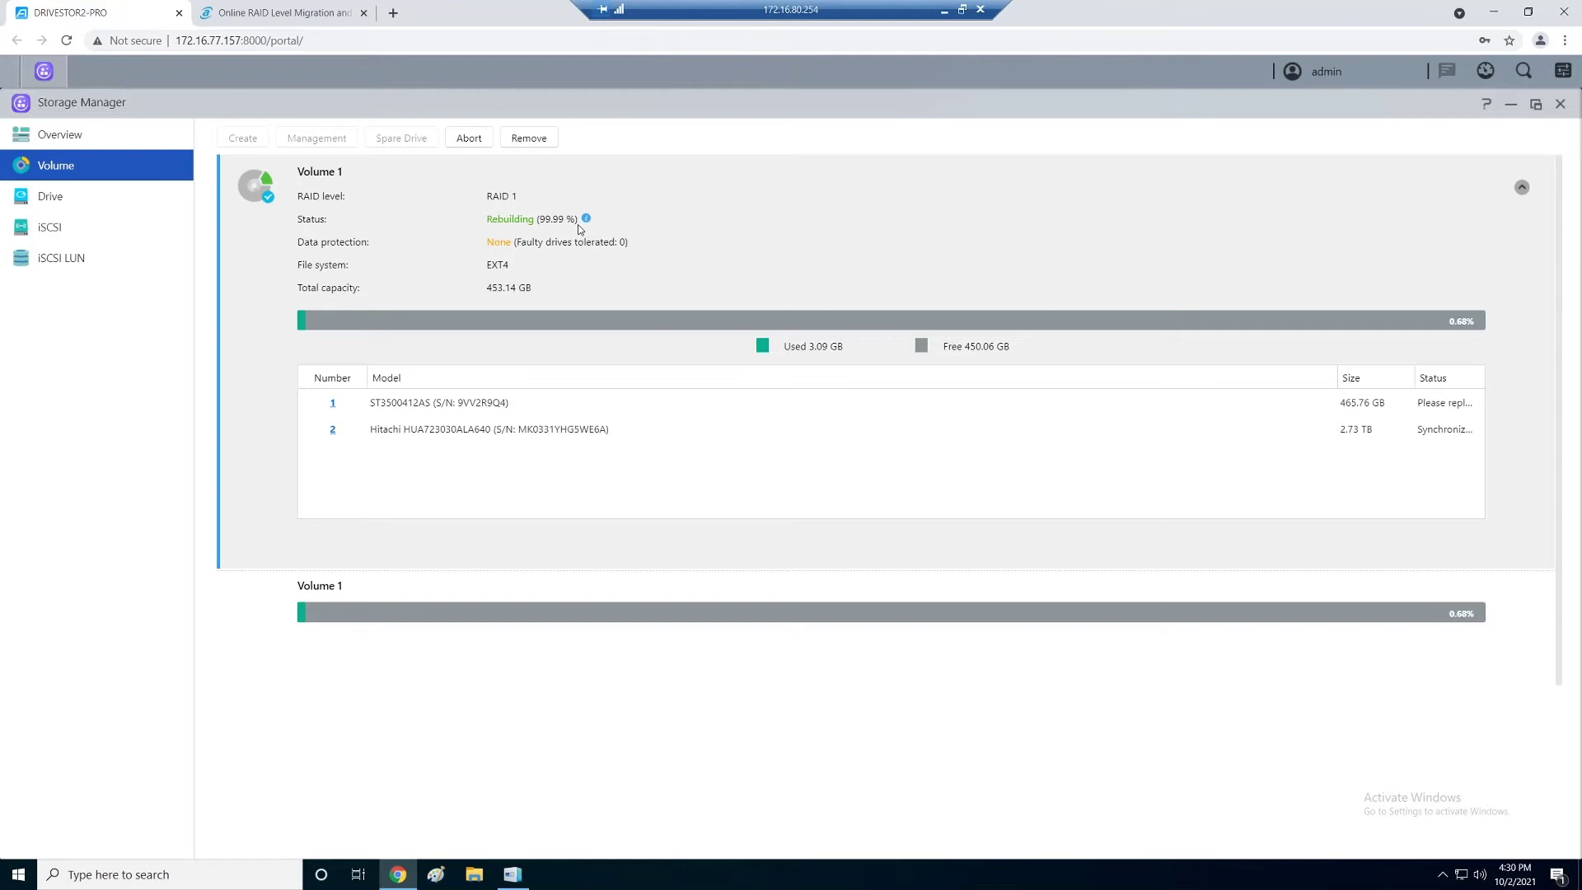
Watch drive 2's rebuild finish Good, then see Volume 1 go Degraded after pulling drive 1
drag(578, 220, 538, 219)
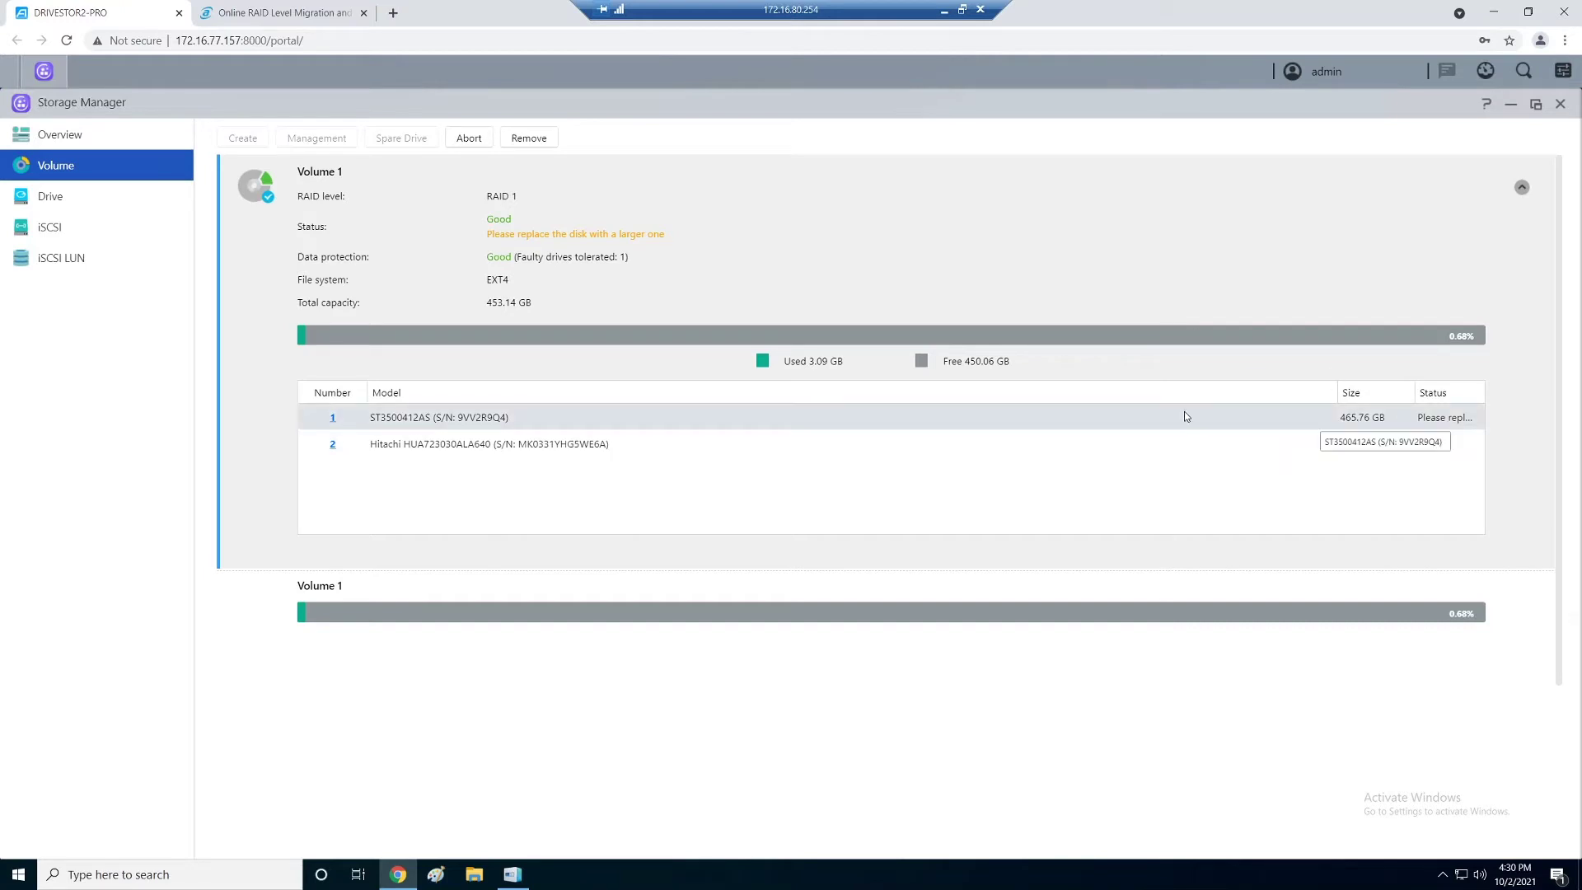
mouse_move(362, 425)
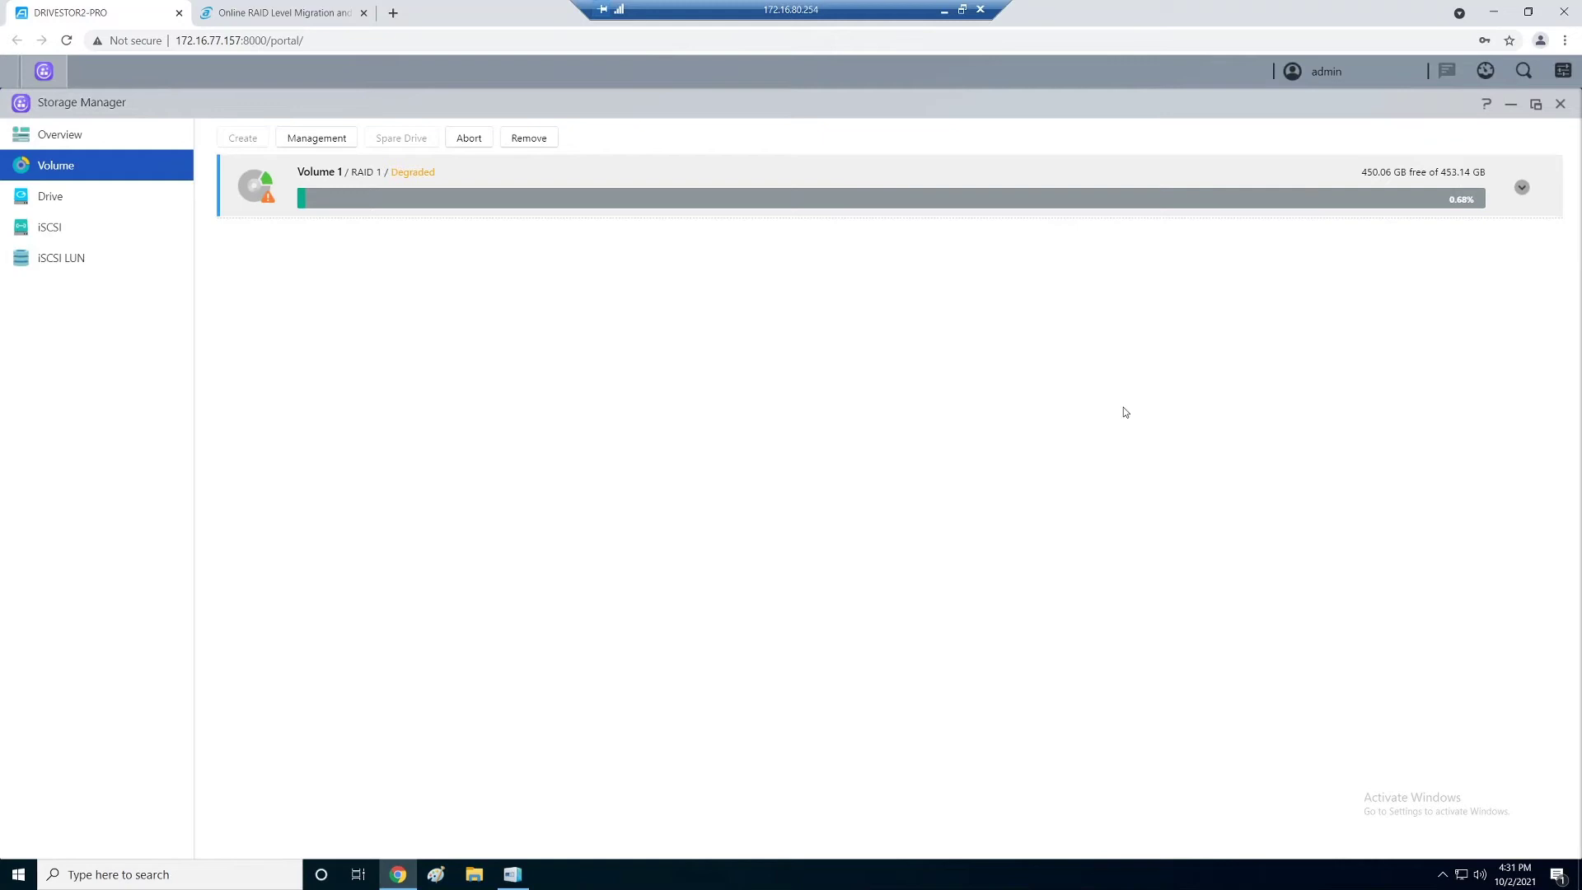
Expand Volume 1 to show both 2.73 TB Hitachi drives, with disk 1 rebuilding from 0%
click(1522, 188)
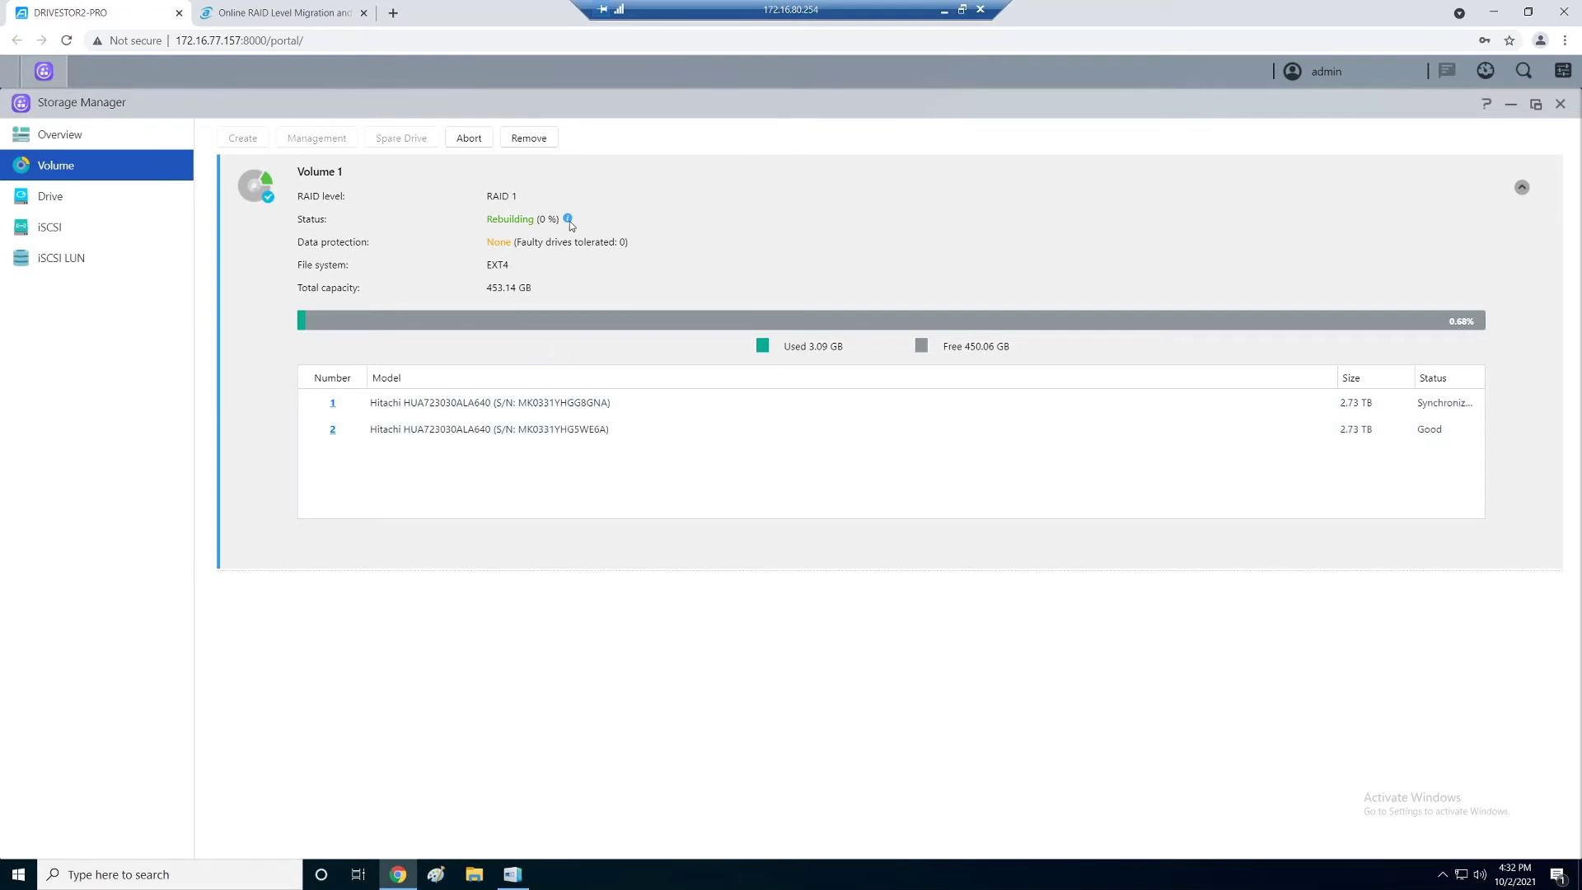
Wait for Volume 1's rebuild to finish with Good status, checking remaining time on the Status info icon
mouse_move(569, 222)
mouse_move(588, 222)
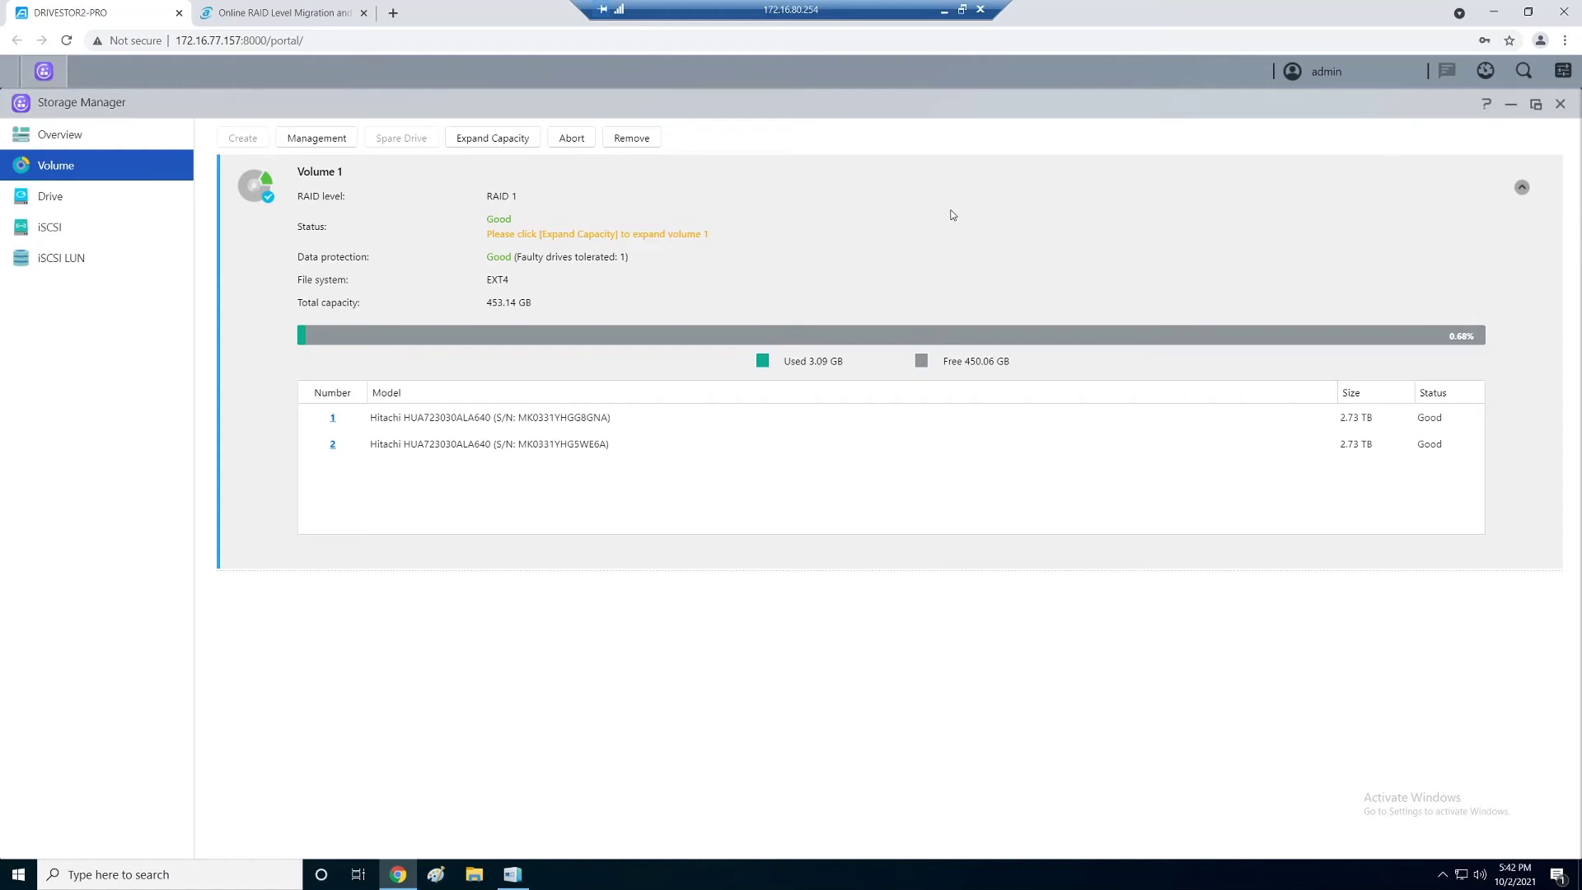
Run Expand Capacity on Volume 1, growing it from 453.14 GB to 2.68 TB, RAID 1 Good
click(1522, 190)
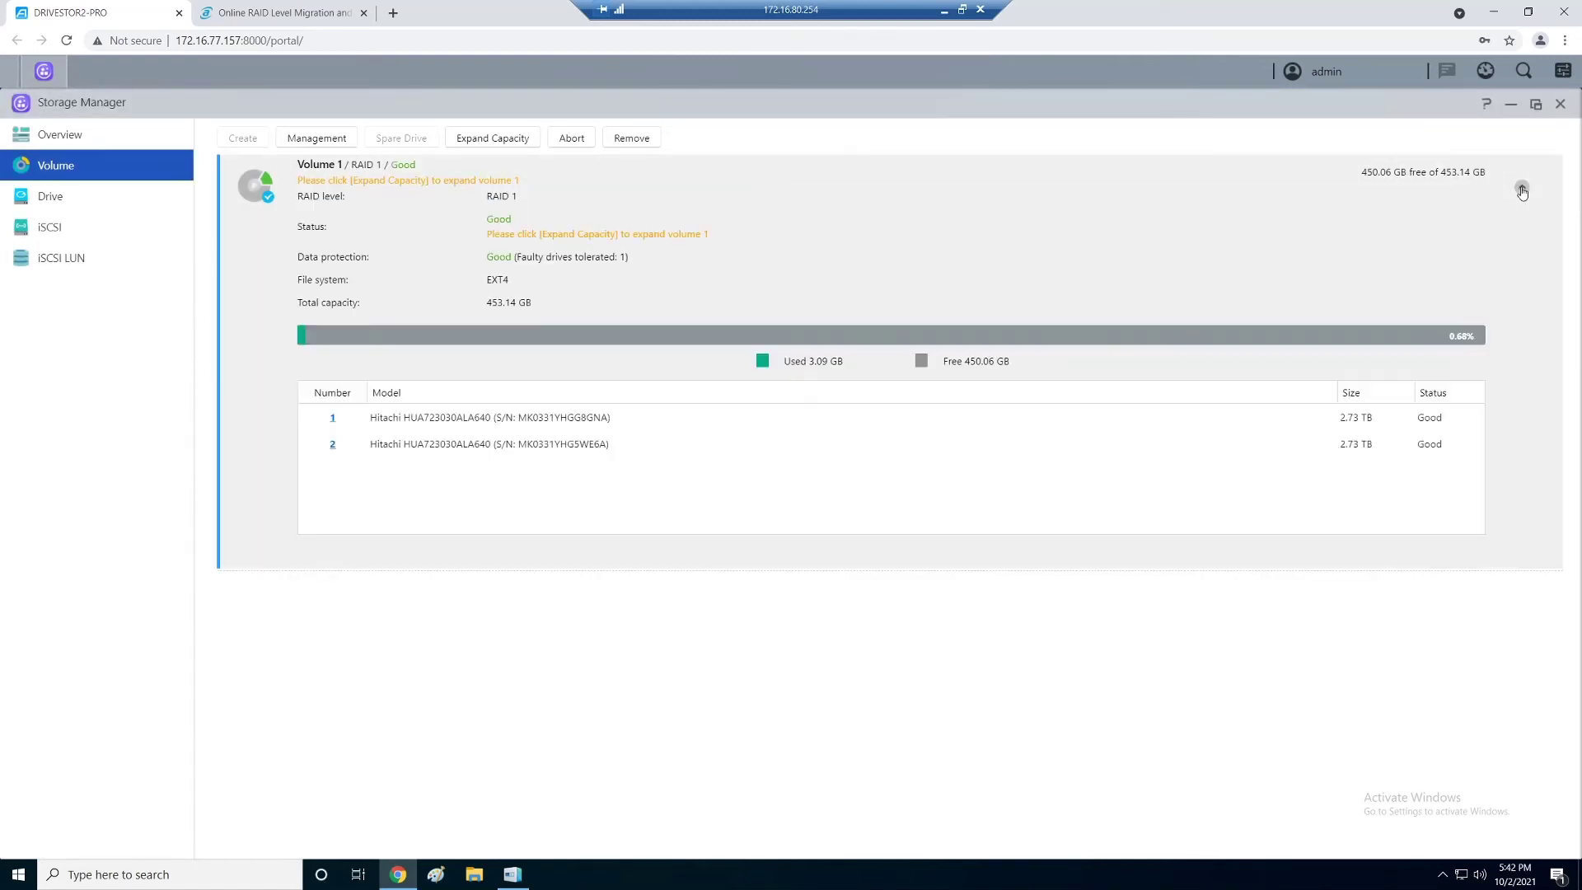
click(491, 142)
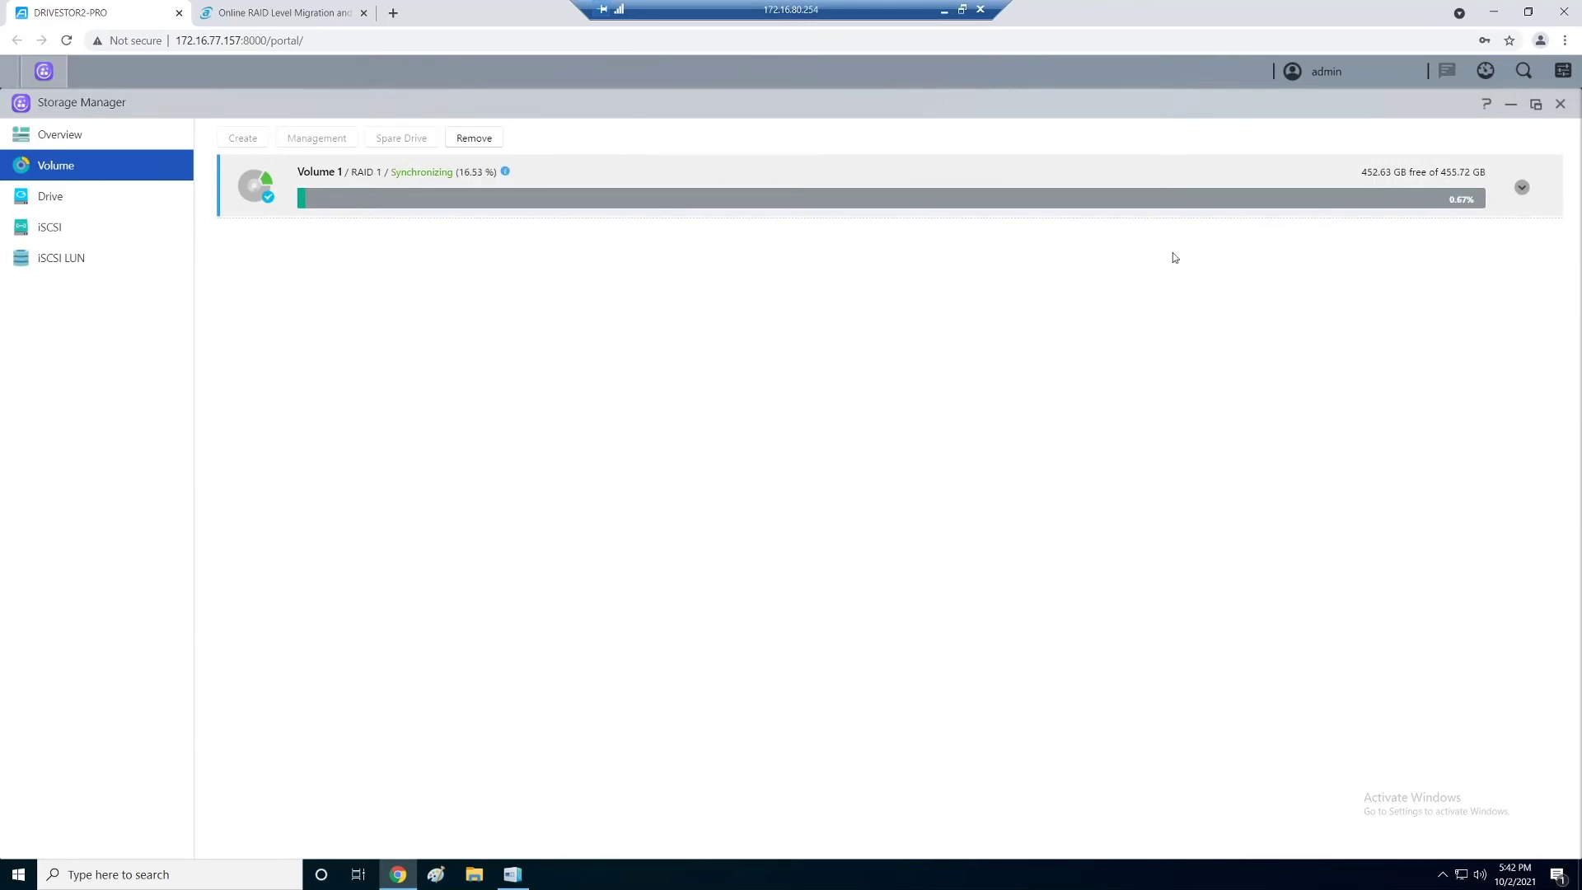
click(1522, 188)
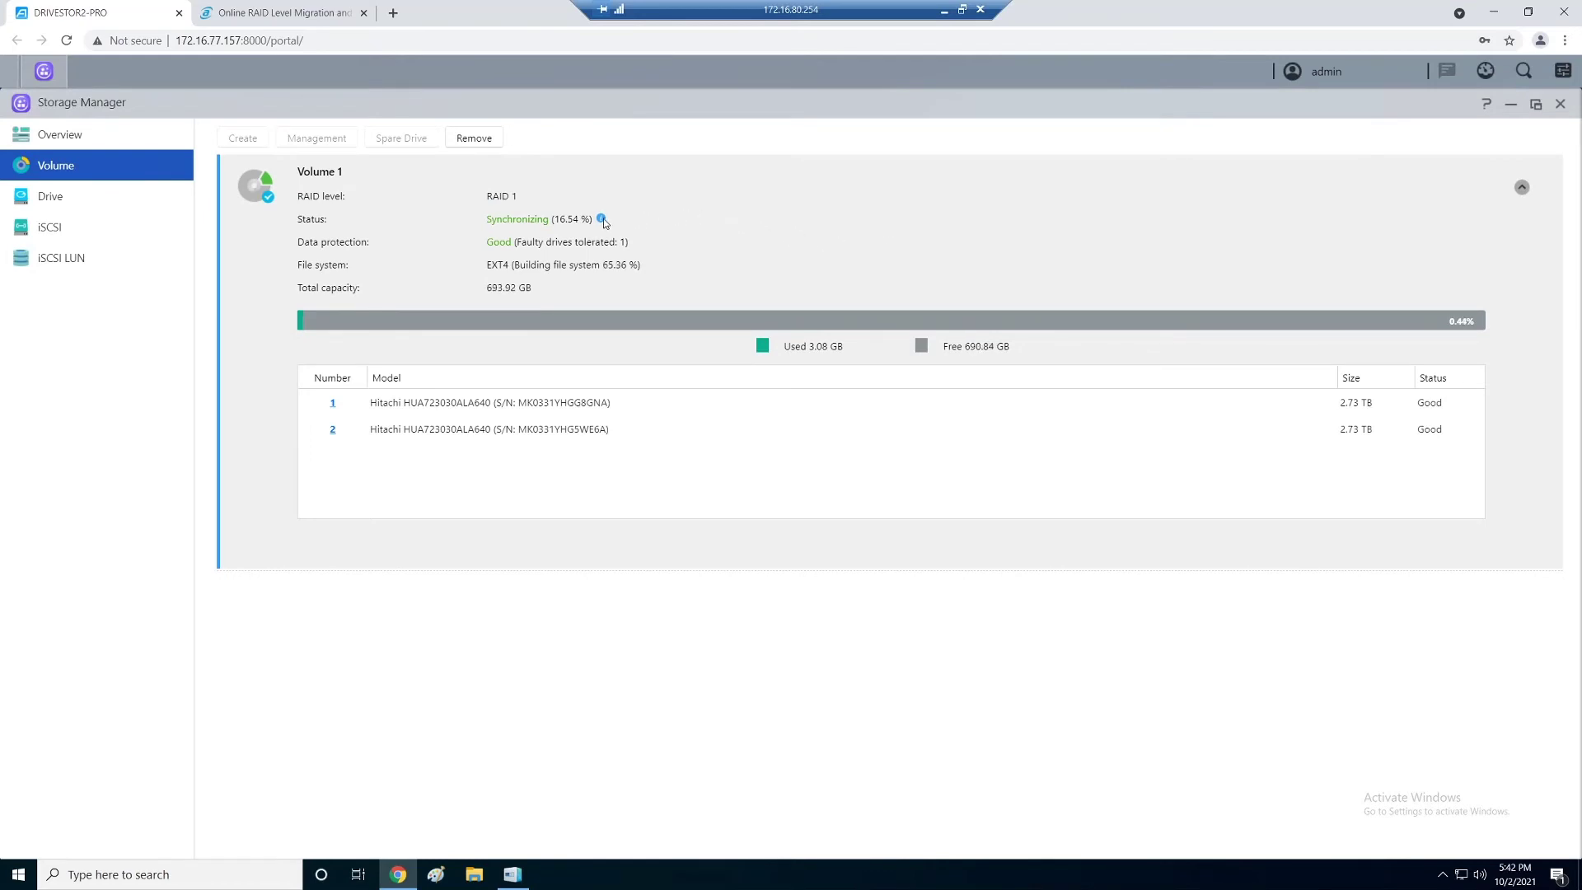
mouse_move(602, 220)
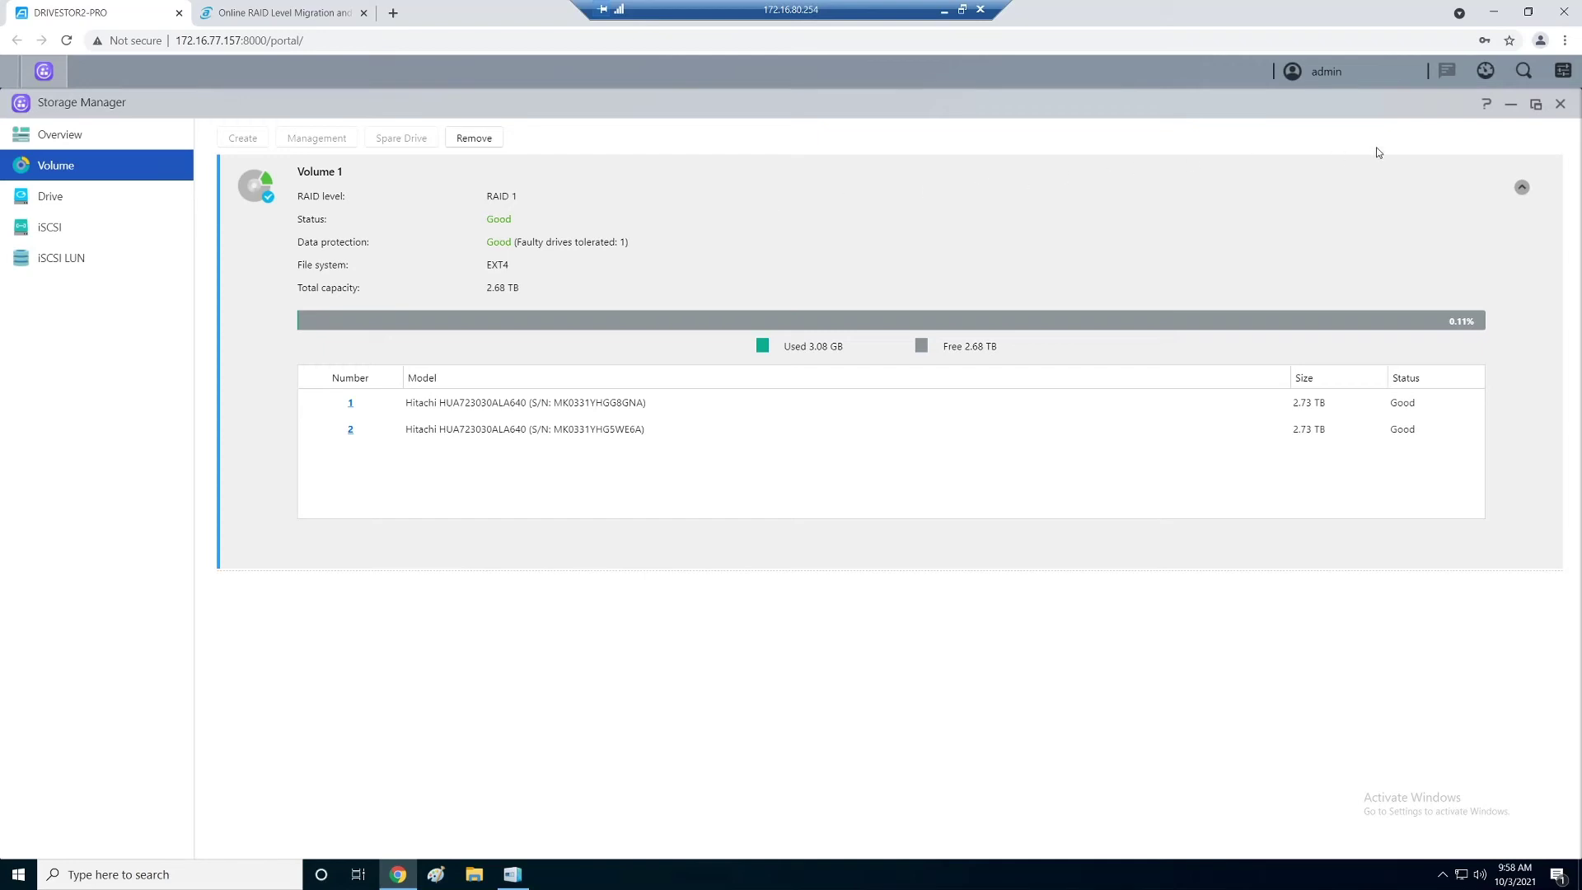
Show the ADM dashboard, check its enabled widgets without changes, and find the Important logs widget
click(1485, 73)
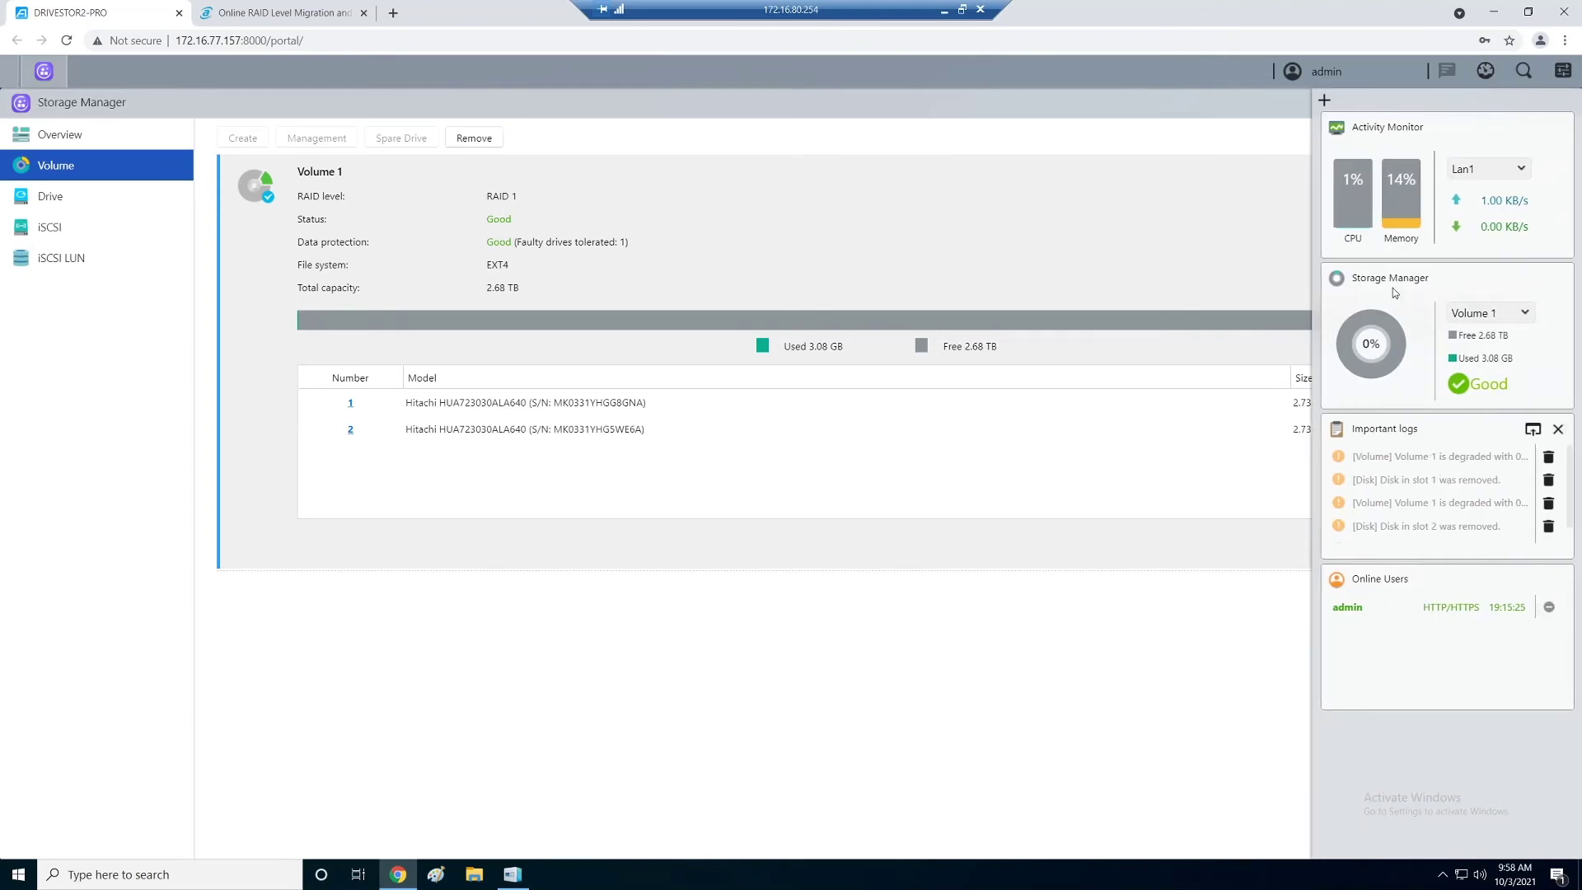
click(1324, 100)
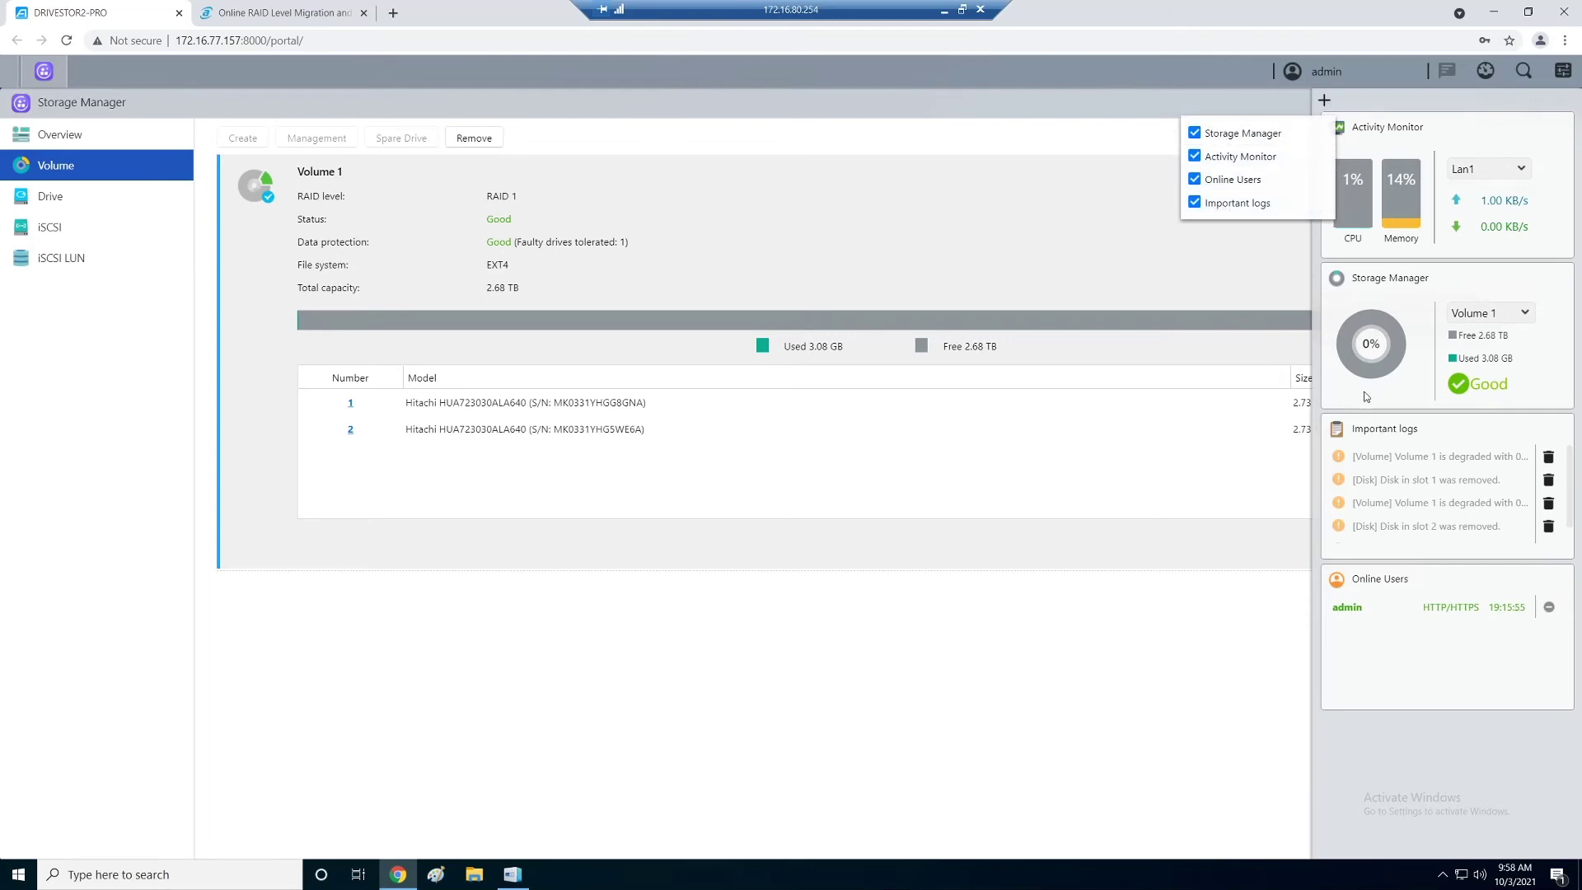
click(1371, 255)
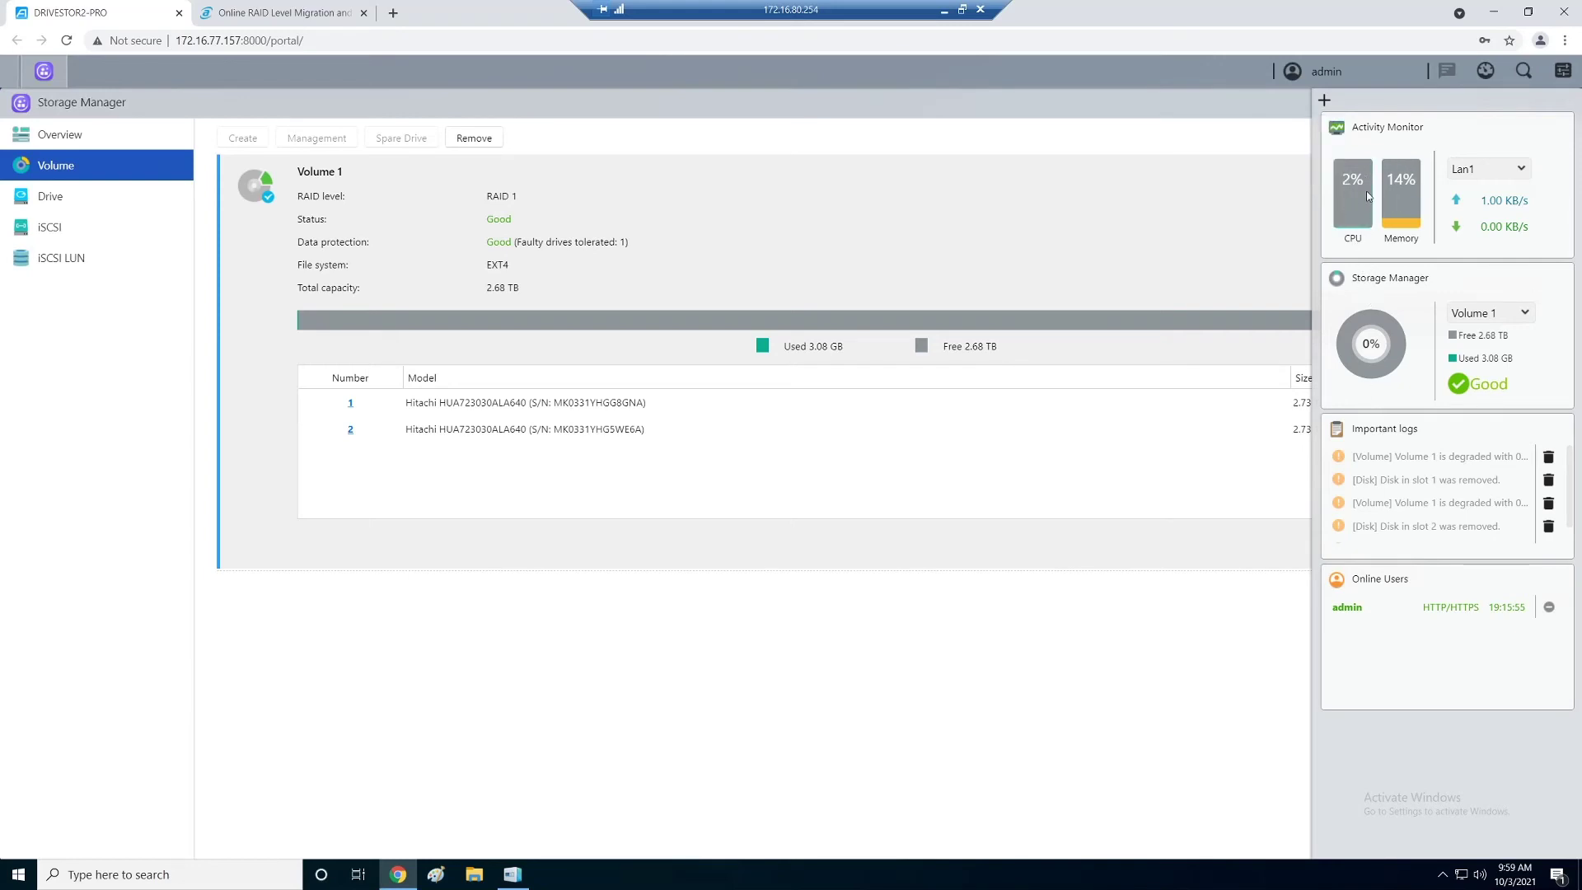
mouse_move(1557, 182)
mouse_move(1424, 436)
mouse_move(1435, 465)
Open the full system log and scroll through Volume 1's synchronization and expansion entries
click(1533, 430)
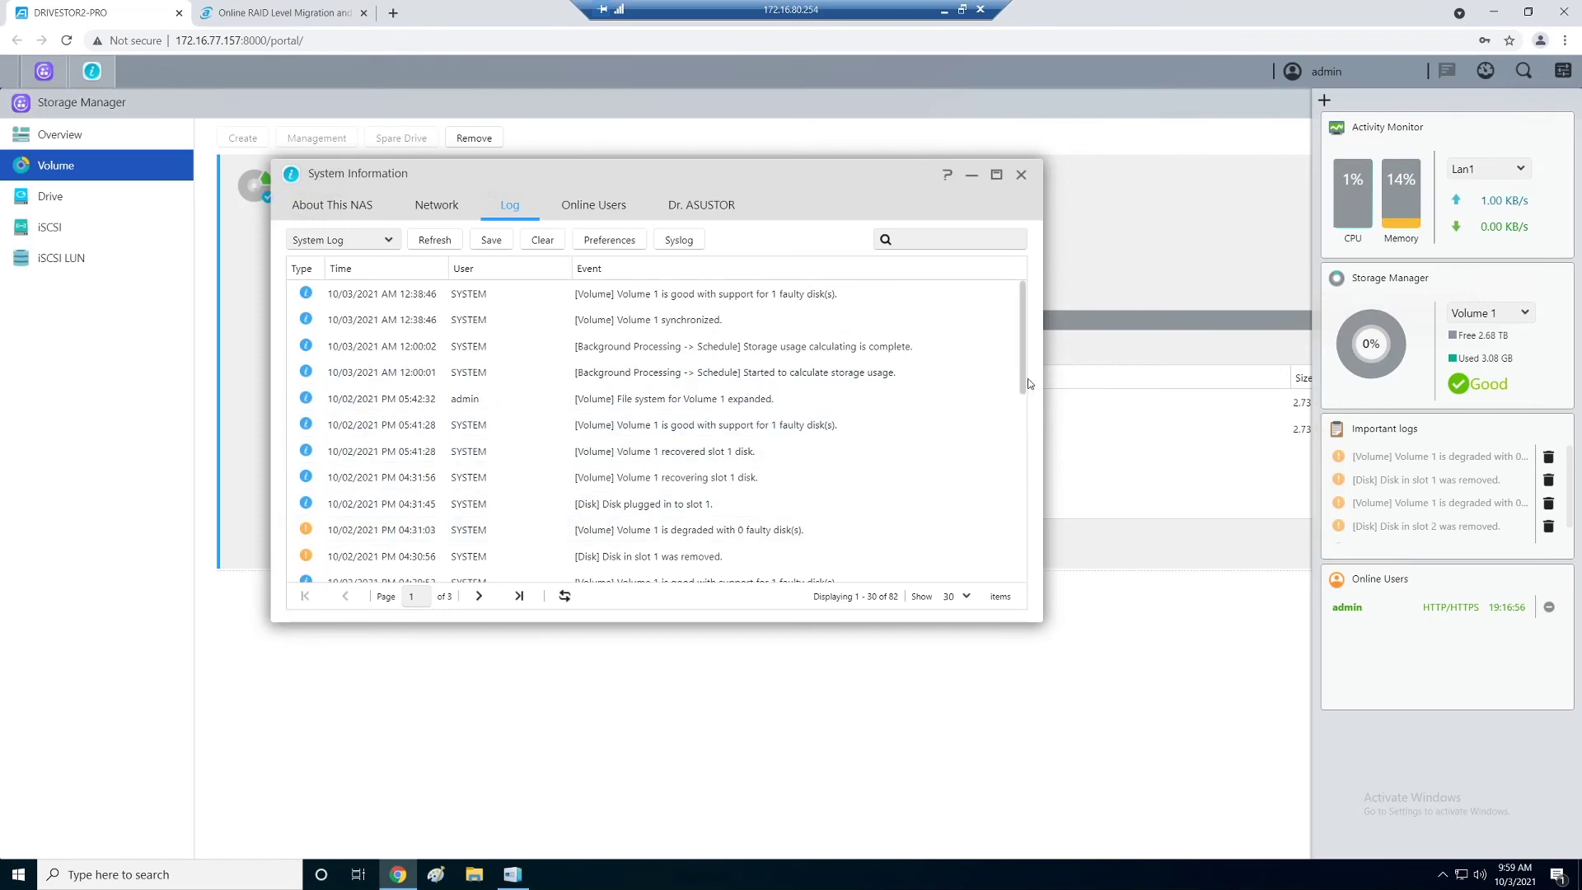
scroll(1025, 381, down, 1)
scroll(1029, 393, down, 2)
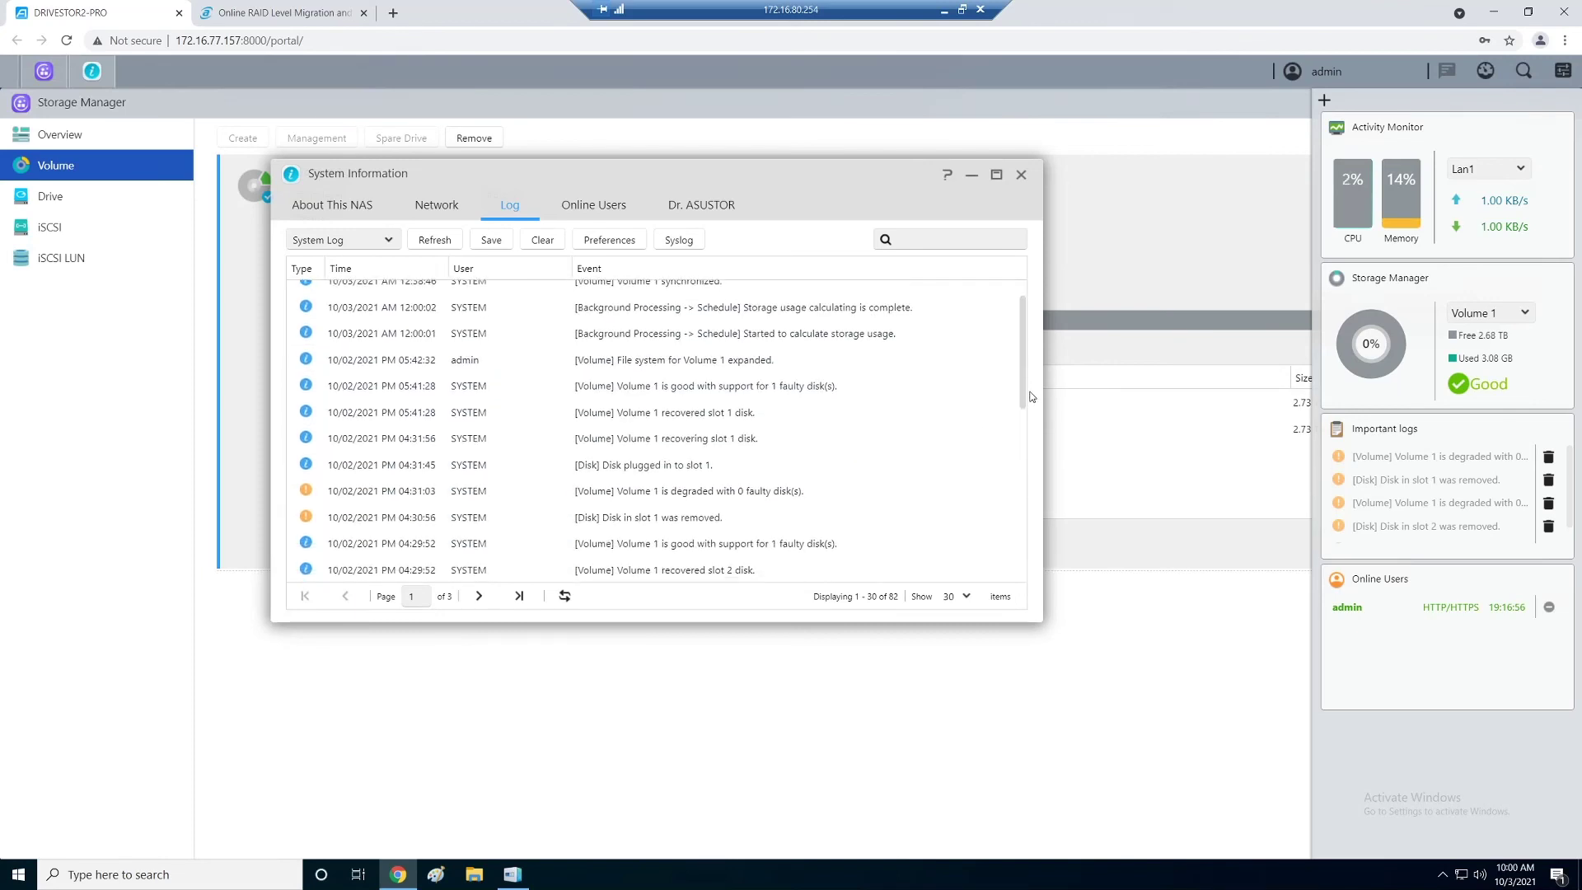
scroll(1036, 410, down, 1)
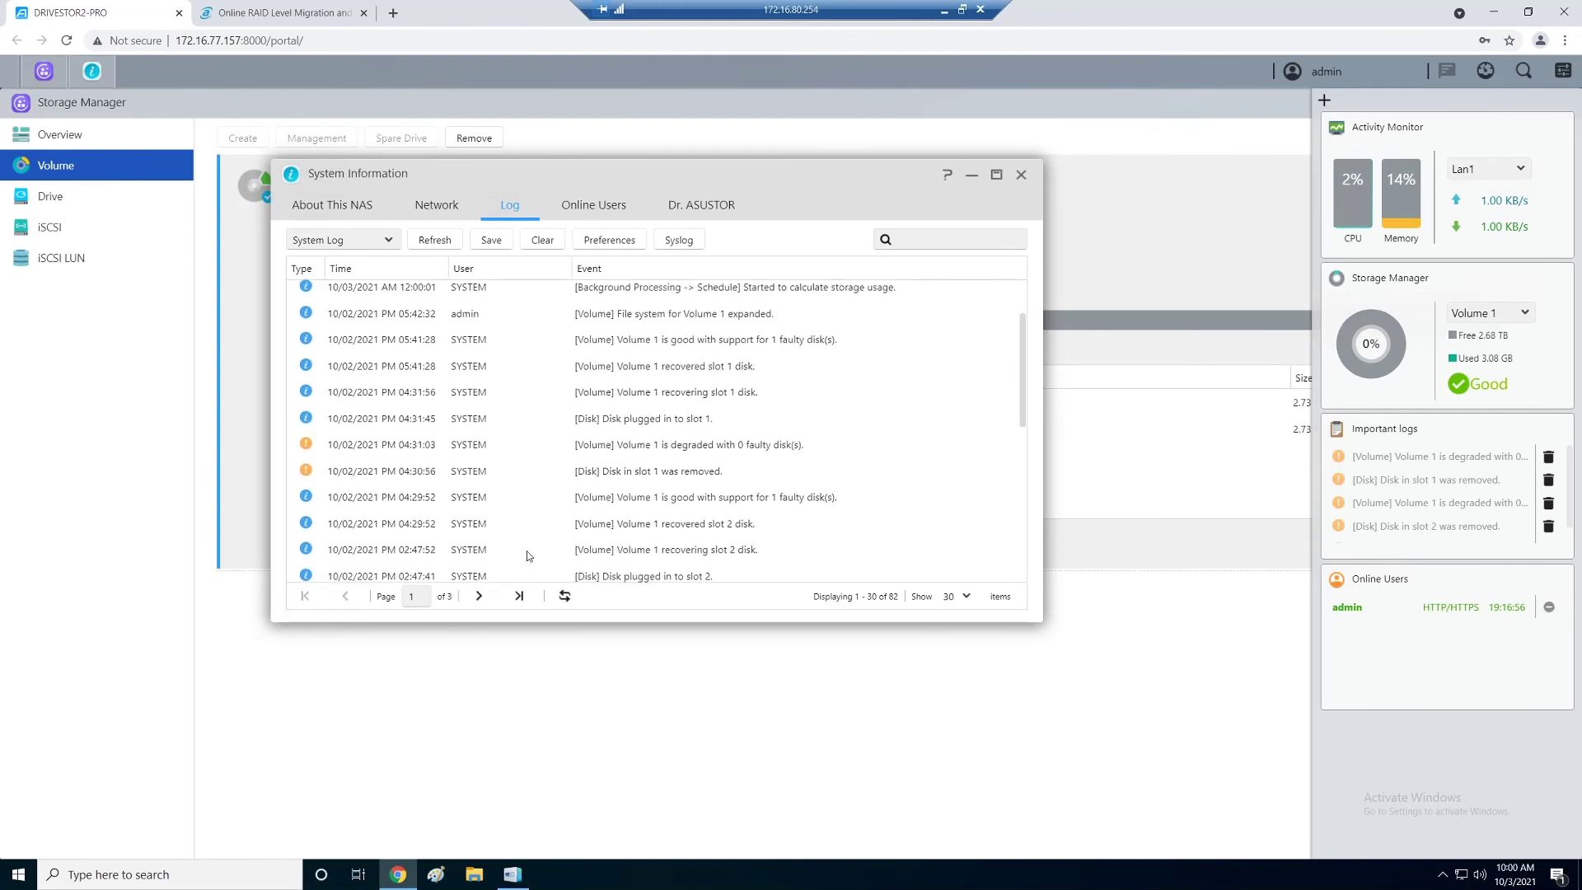
Hide the dashboard side panel and close the System Information window
click(407, 526)
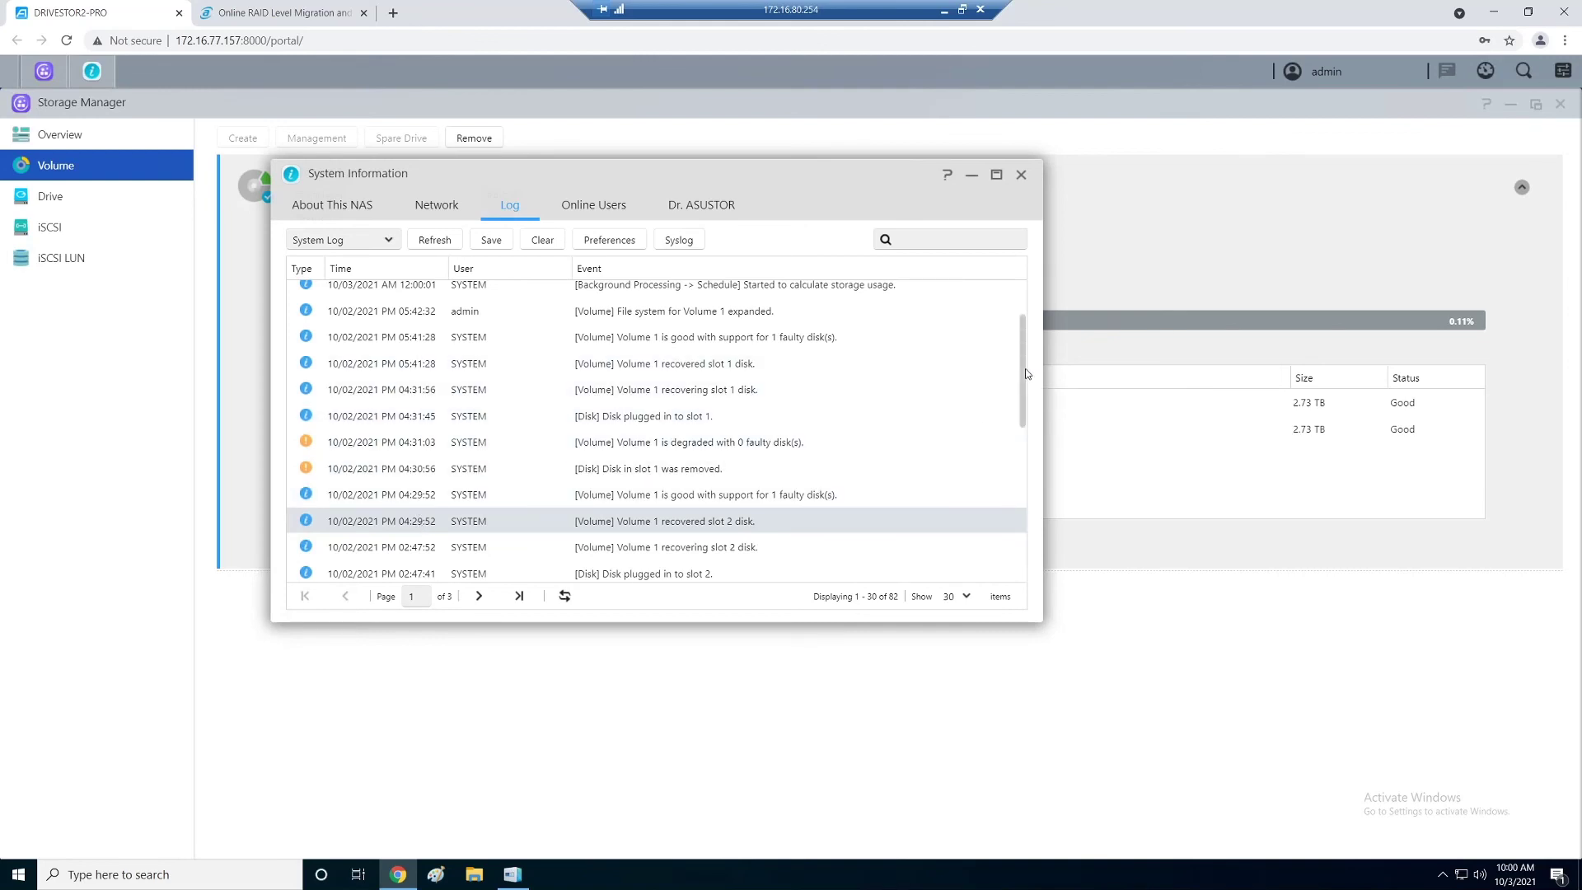
scroll(1025, 342, up, 2)
scroll(1028, 337, up, 1)
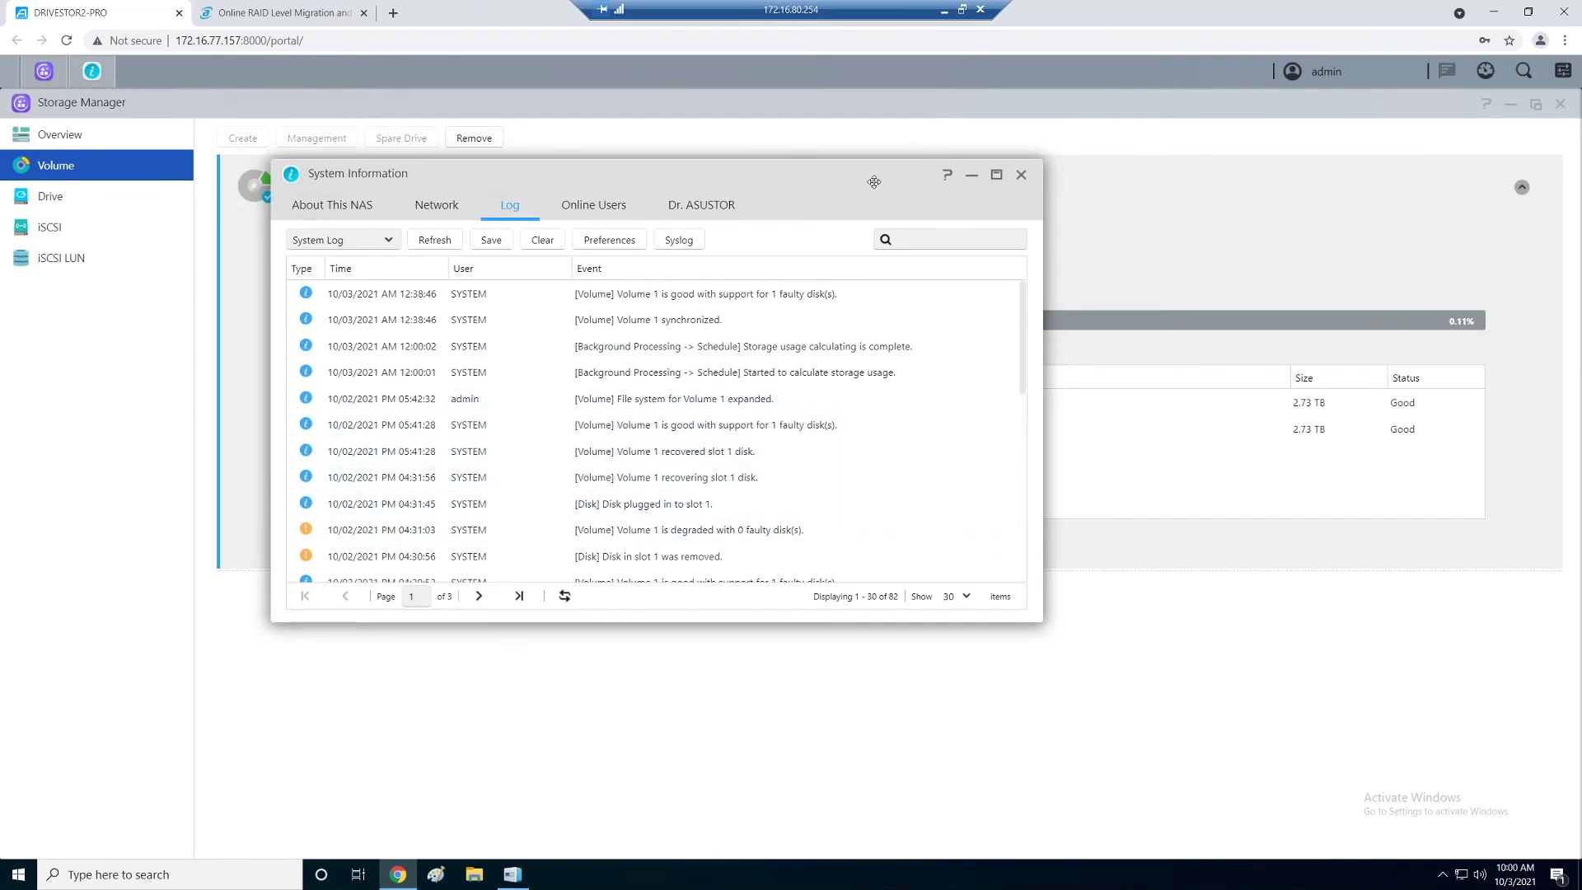
click(1020, 175)
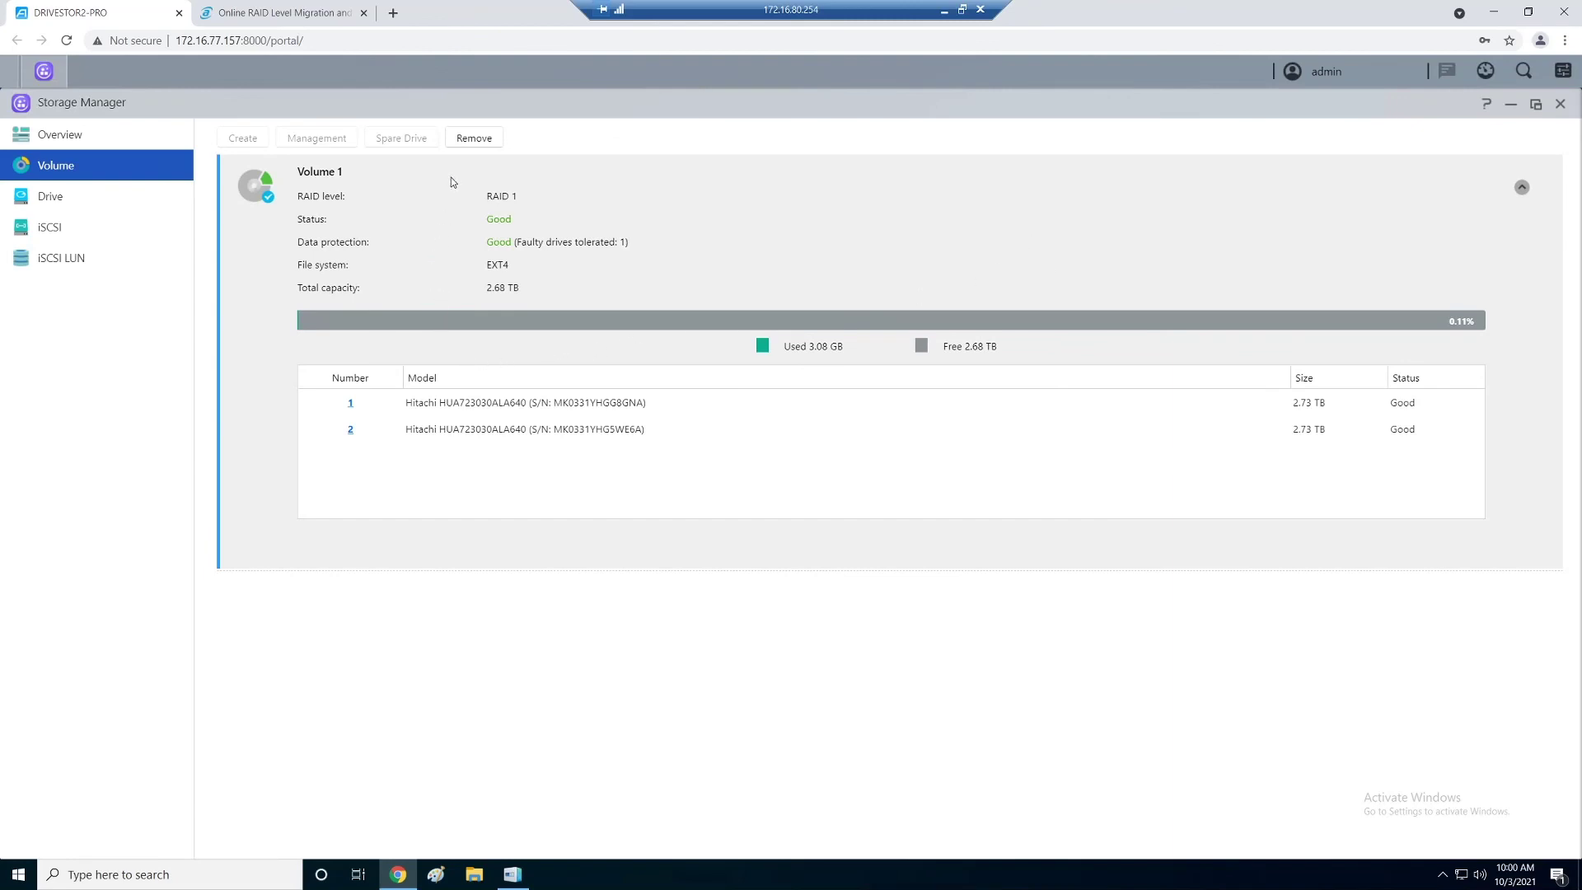
Scroll the Online RAID Level Migration guide to section 3, 'Expanding the Capacity of your NAS', Step 1
click(276, 17)
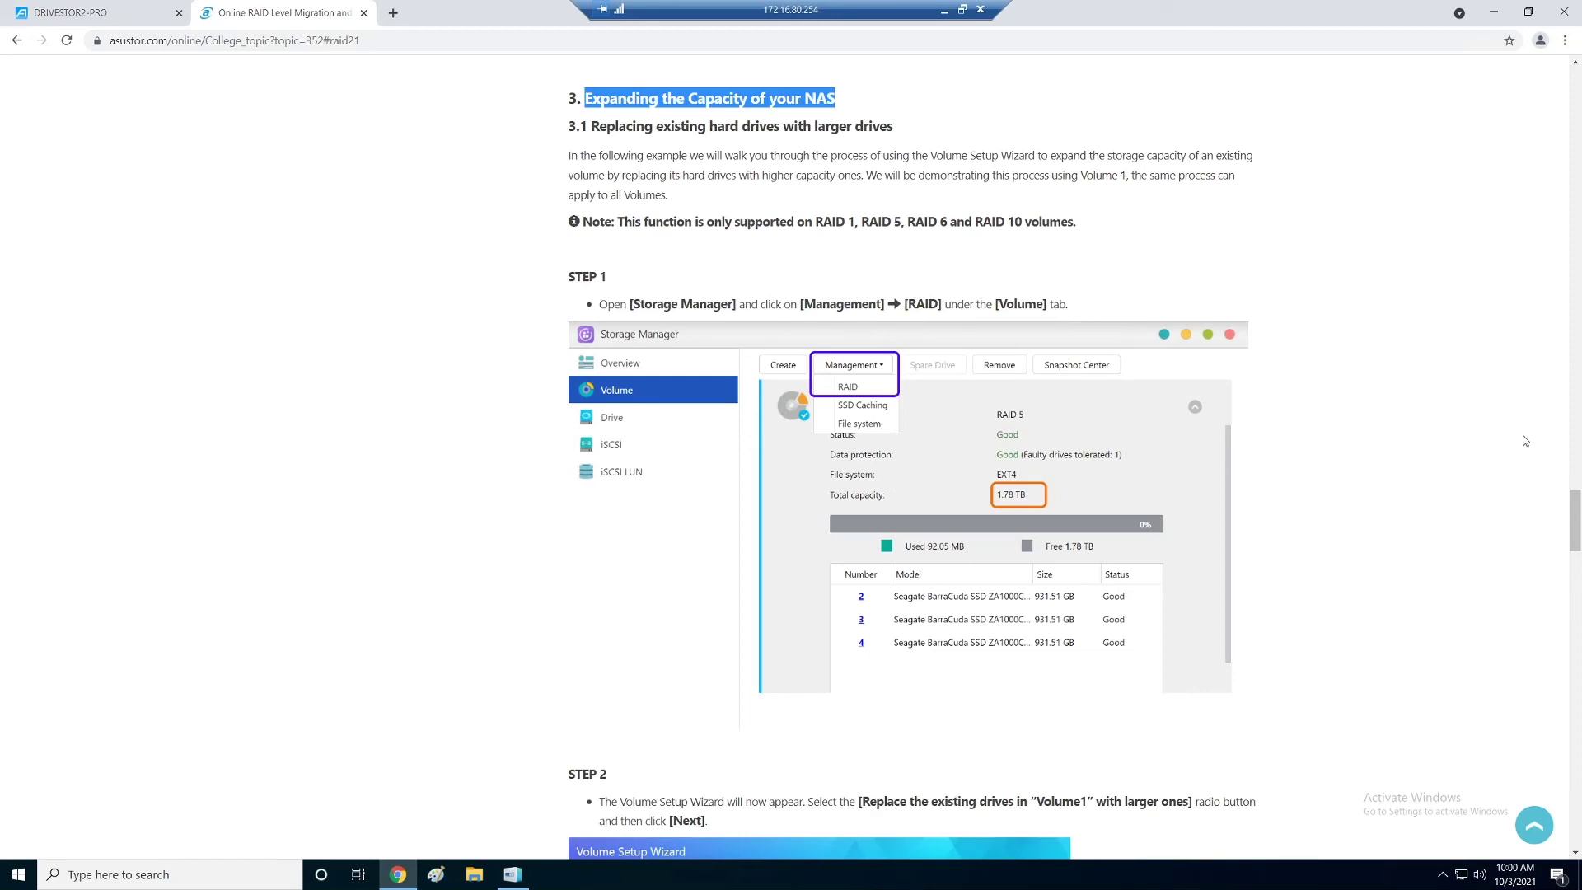
drag(1577, 515, 1578, 528)
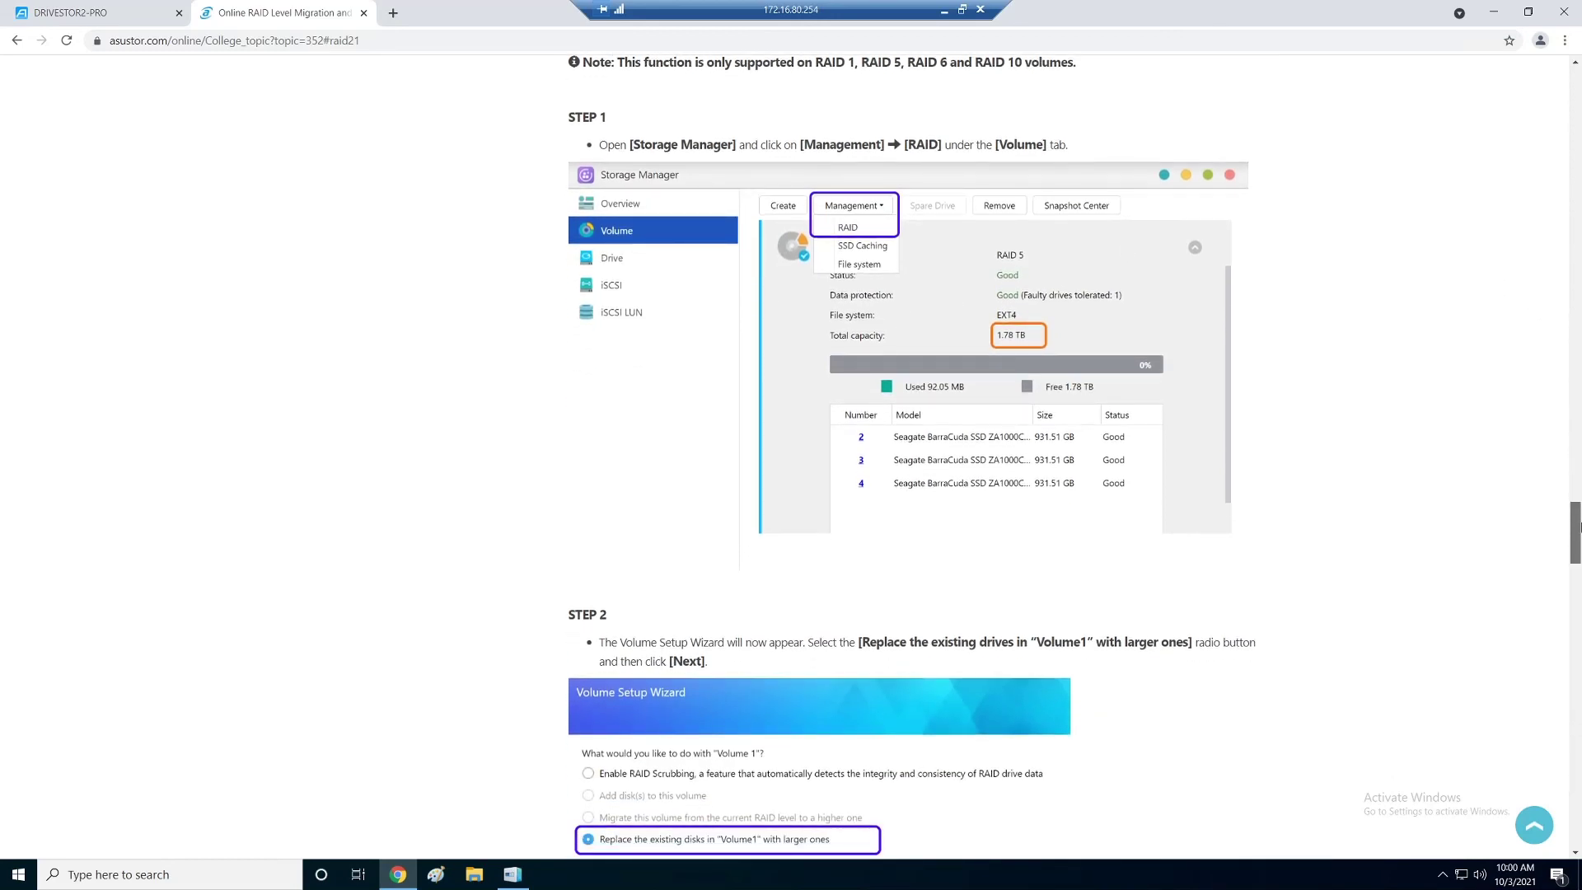
drag(1578, 528, 1578, 565)
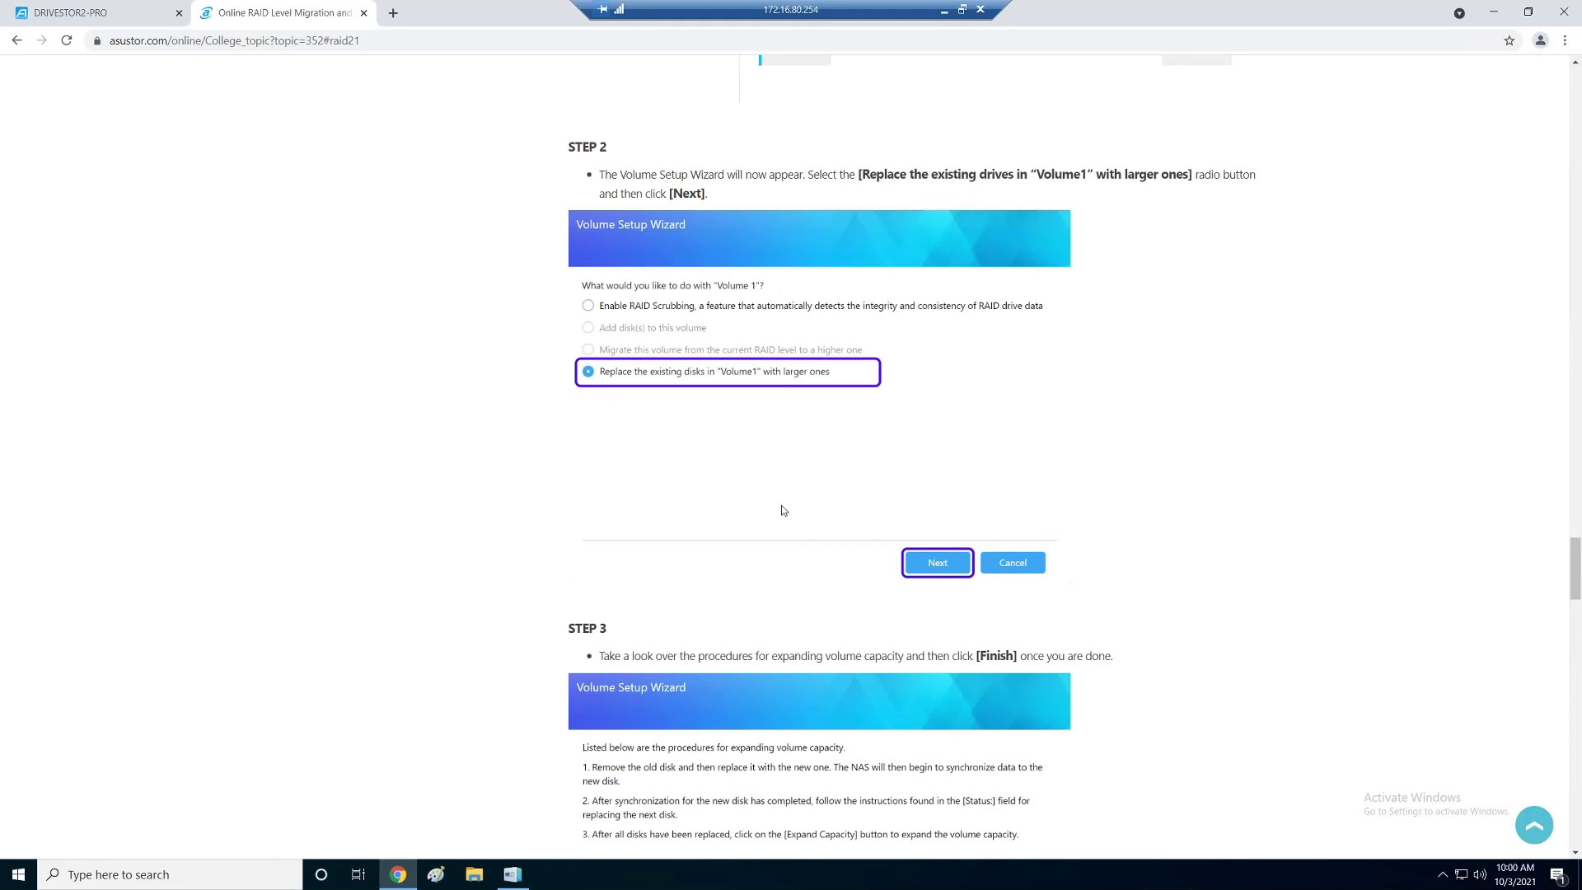
drag(1575, 574, 1573, 526)
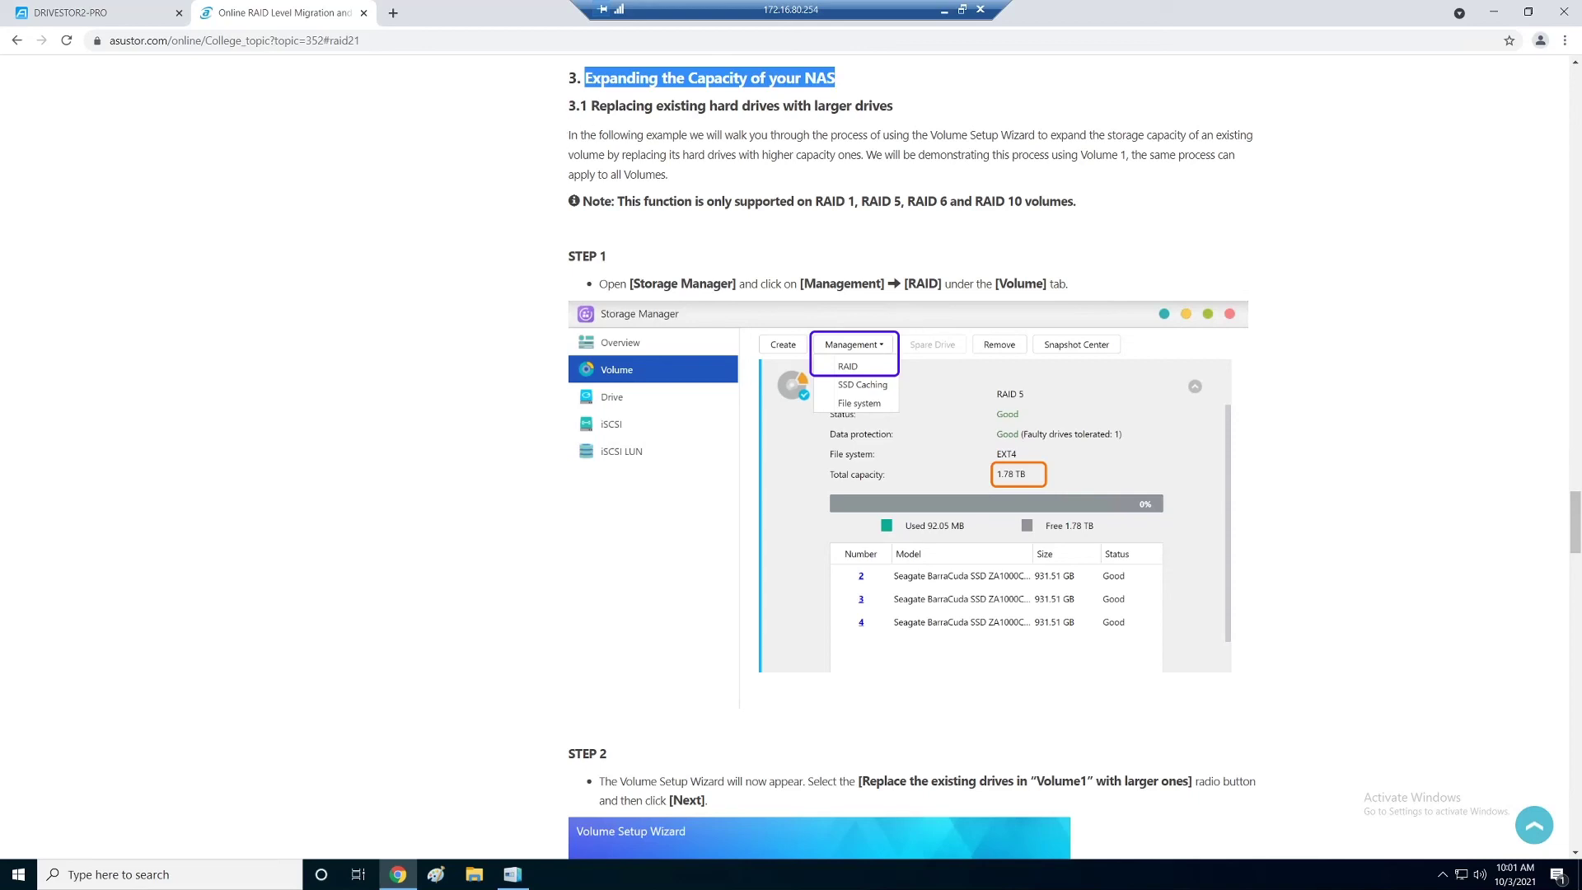
Return to the DRIVESTOR2-PRO tab showing Volume 1 as RAID 1 with 2.68 TB
click(110, 16)
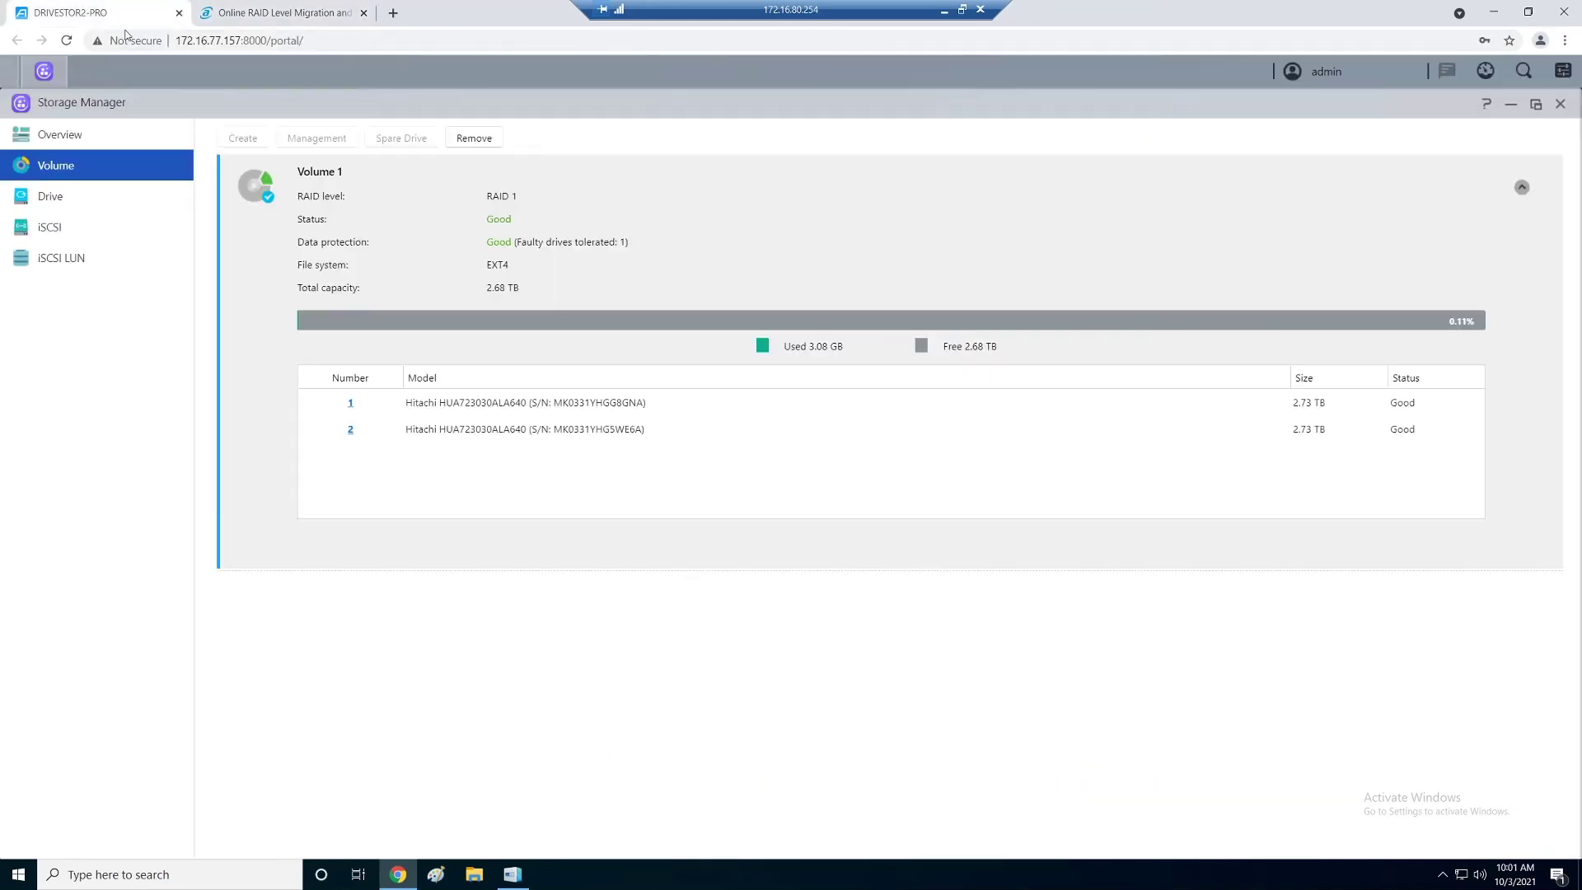